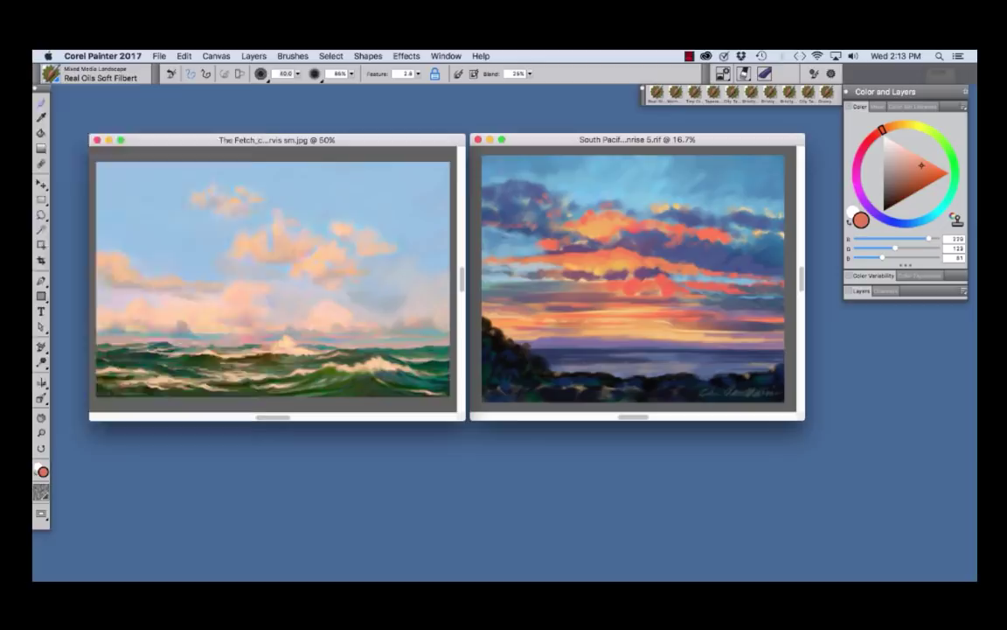
# Browse the brush packs, view the Mixed Media Landscape pack, then show the sunset painting alone.
pyautogui.press('super+b')
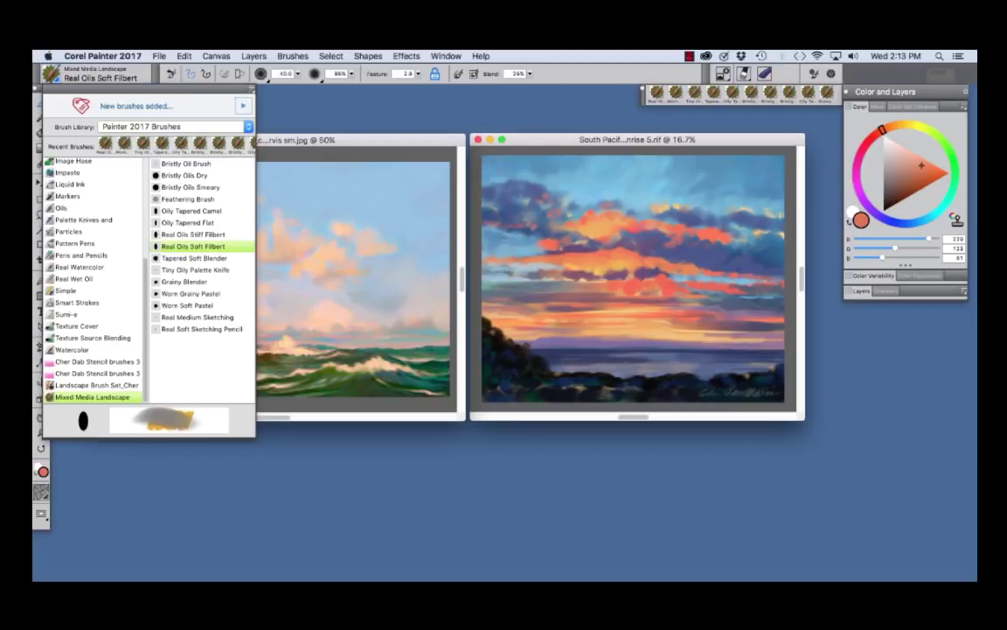
pyautogui.click(243, 105)
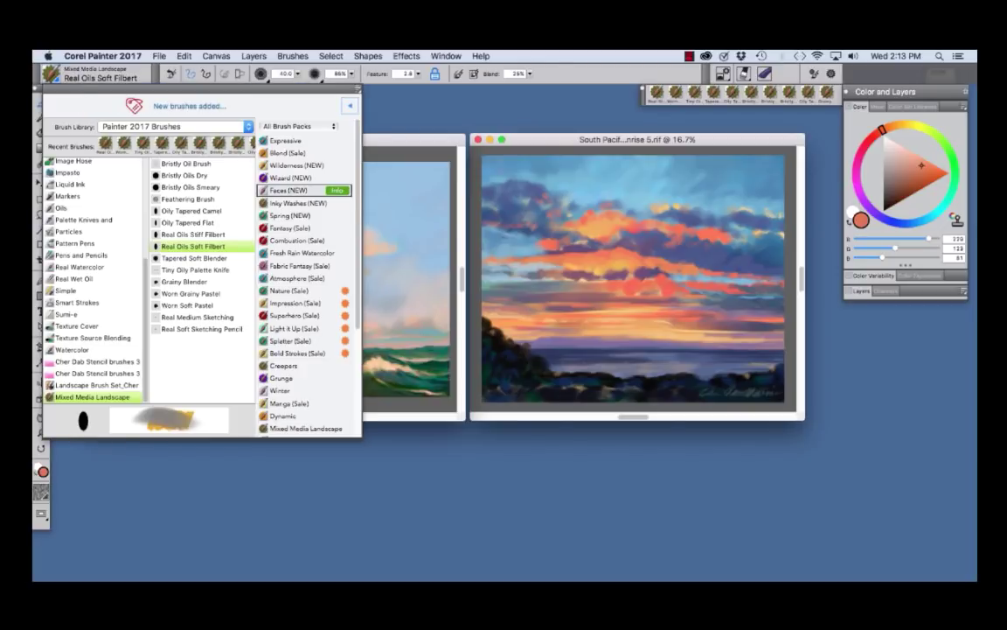
pyautogui.scroll(-3, 307, 193)
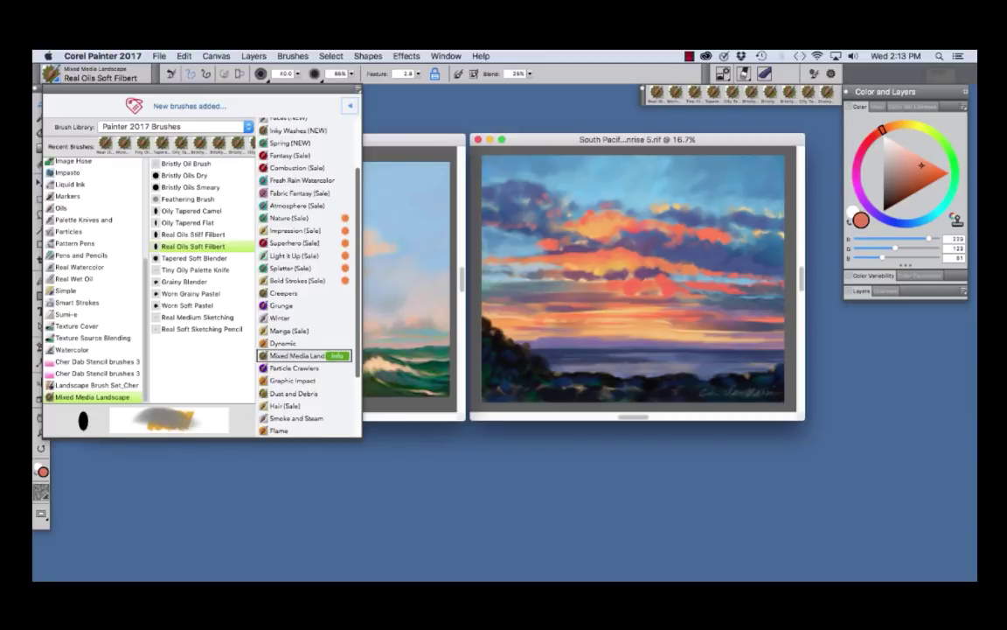
pyautogui.scroll(3, 302, 354)
pyautogui.click(337, 353)
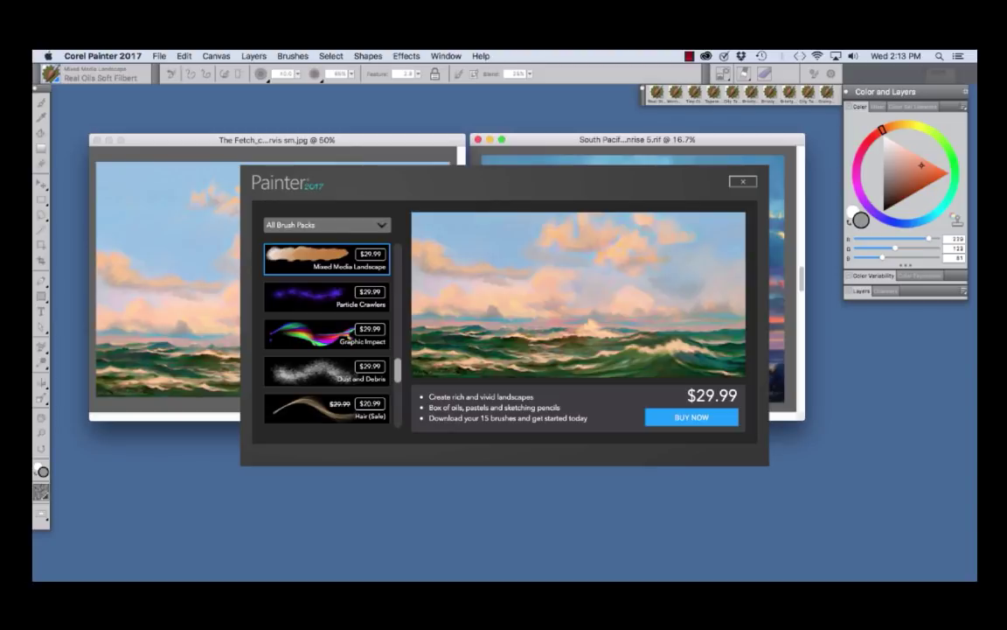
pyautogui.press('Escape')
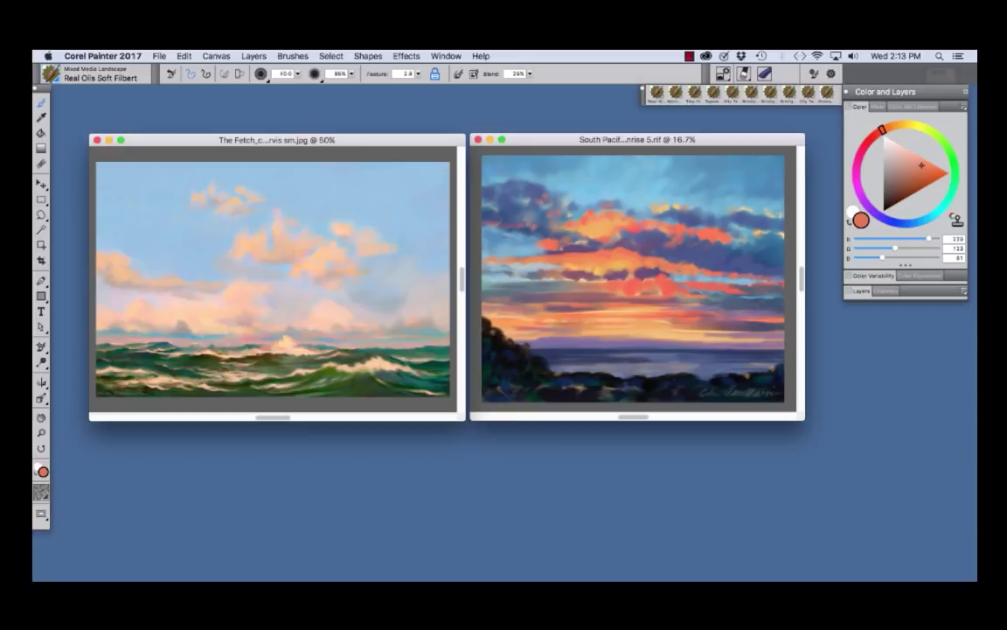
pyautogui.click(689, 56)
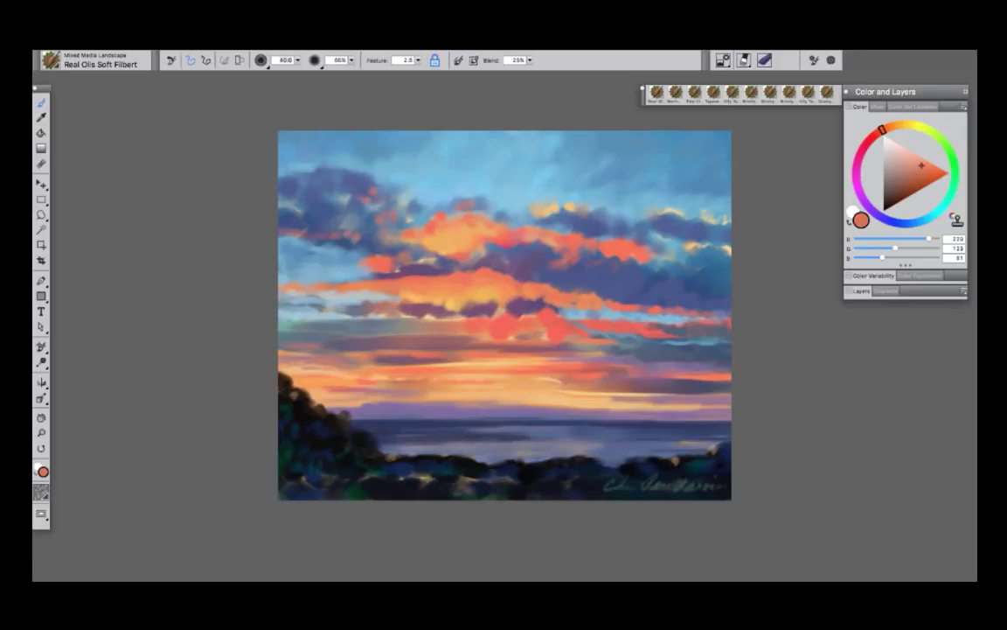
# Exit full-screen view and choose dark blue in the Color wheel.
pyautogui.press('Tab')
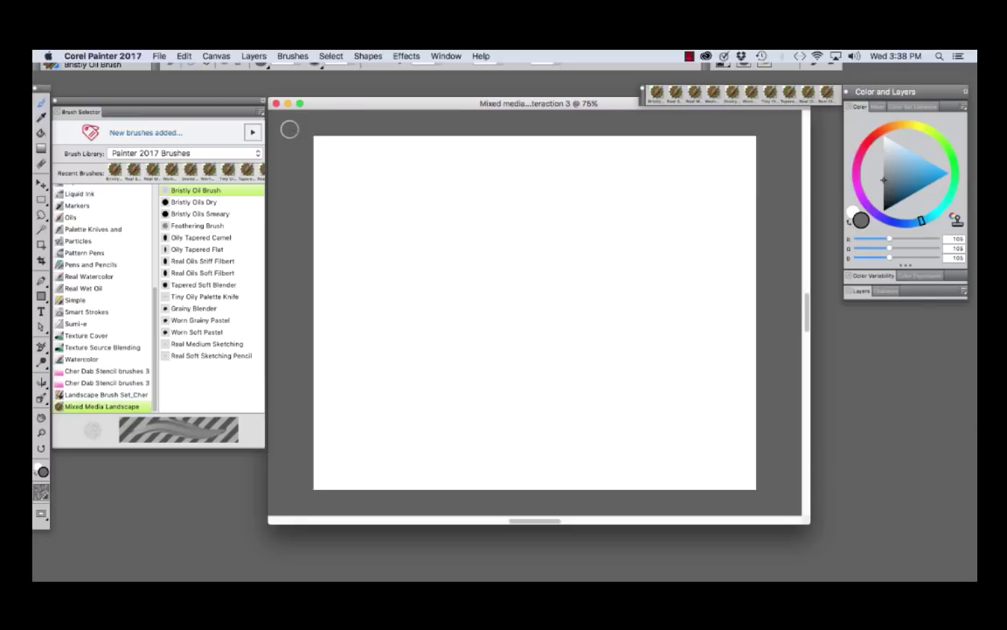
pyautogui.click(446, 55)
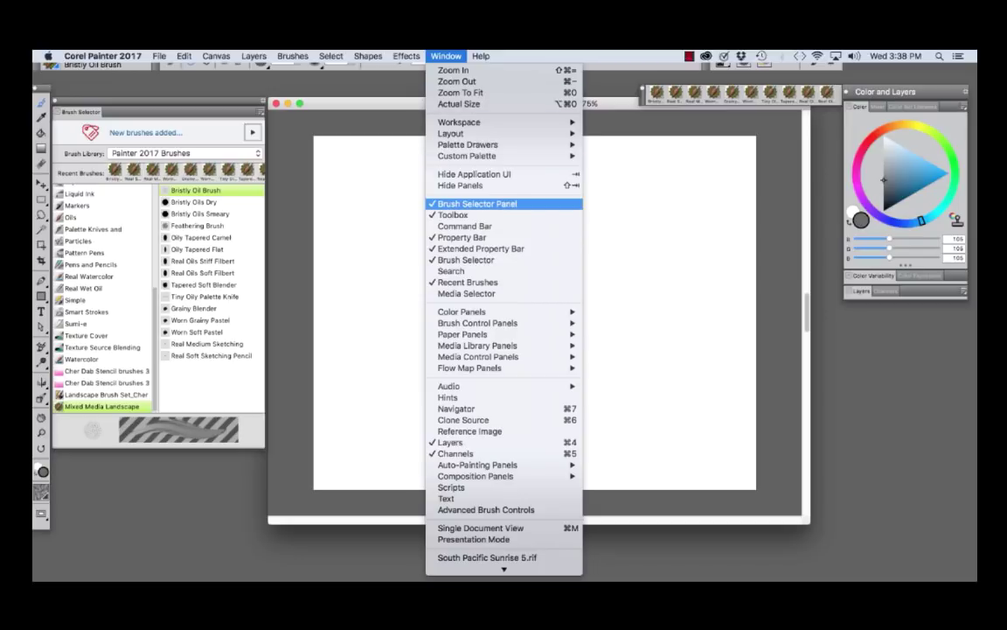
pyautogui.click(322, 114)
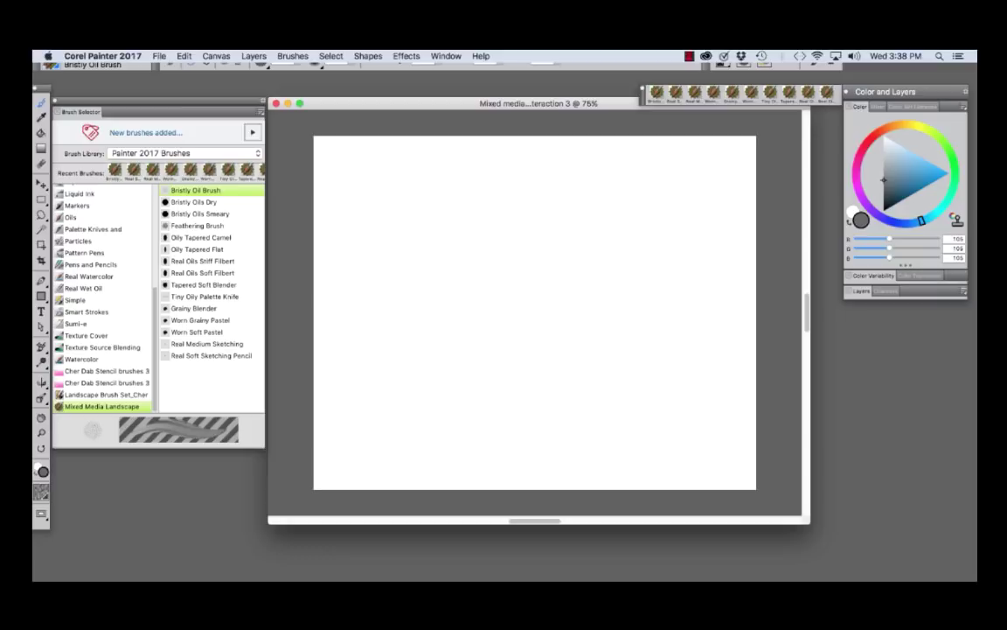
pyautogui.click(915, 192)
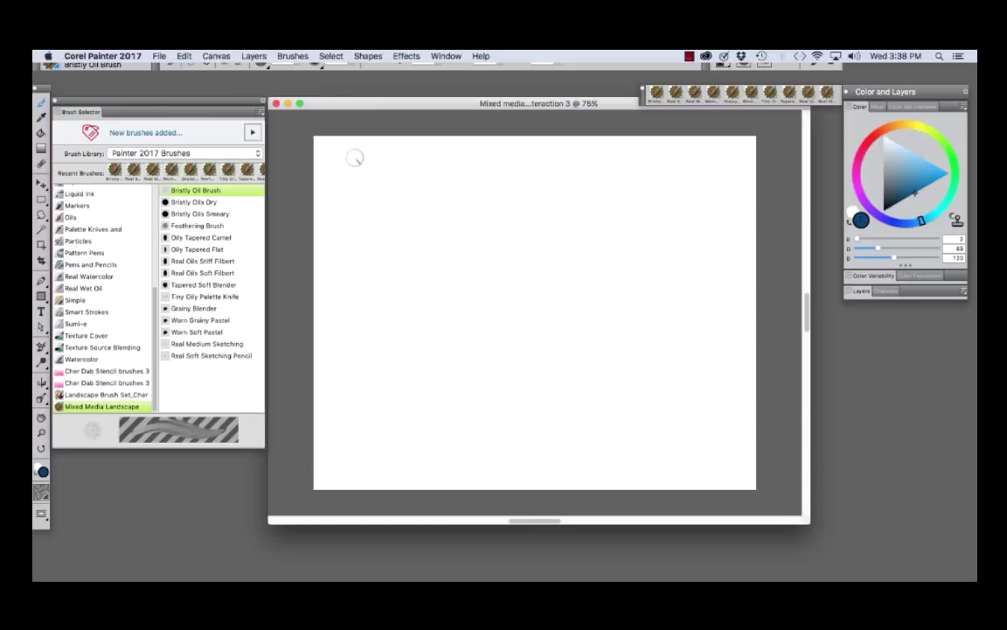
# Paint a blue Bristly Oil Brush swatch at top-left with magenta strokes over it.
pyautogui.moveTo(355, 158)
pyautogui.mouseDown()
pyautogui.moveTo(359, 234)
pyautogui.moveTo(414, 188)
pyautogui.mouseUp()
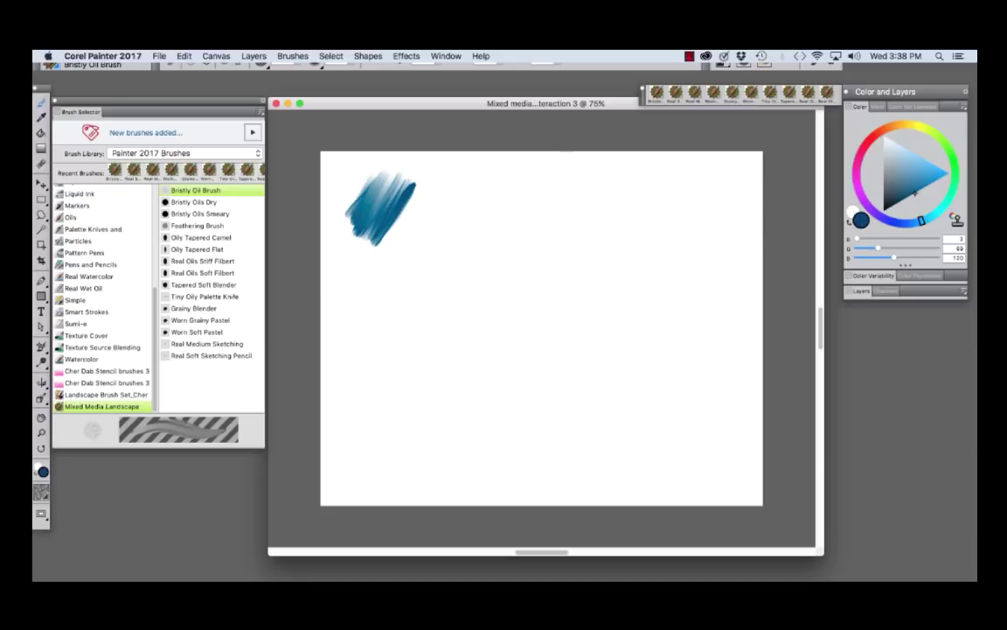
pyautogui.click(856, 168)
pyautogui.moveTo(388, 185)
pyautogui.mouseDown()
pyautogui.moveTo(402, 232)
pyautogui.moveTo(419, 223)
pyautogui.moveTo(374, 255)
pyautogui.moveTo(416, 203)
pyautogui.mouseUp()
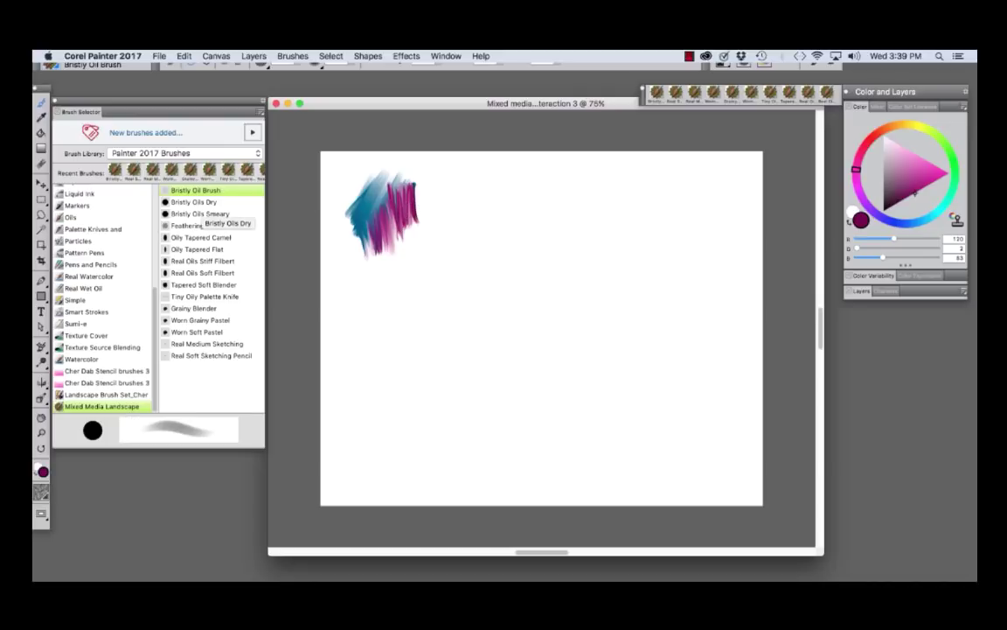
# Paint a soft pink Bristly Oils Dry swatch beside it, topped with a teal-blue stroke.
pyautogui.click(195, 202)
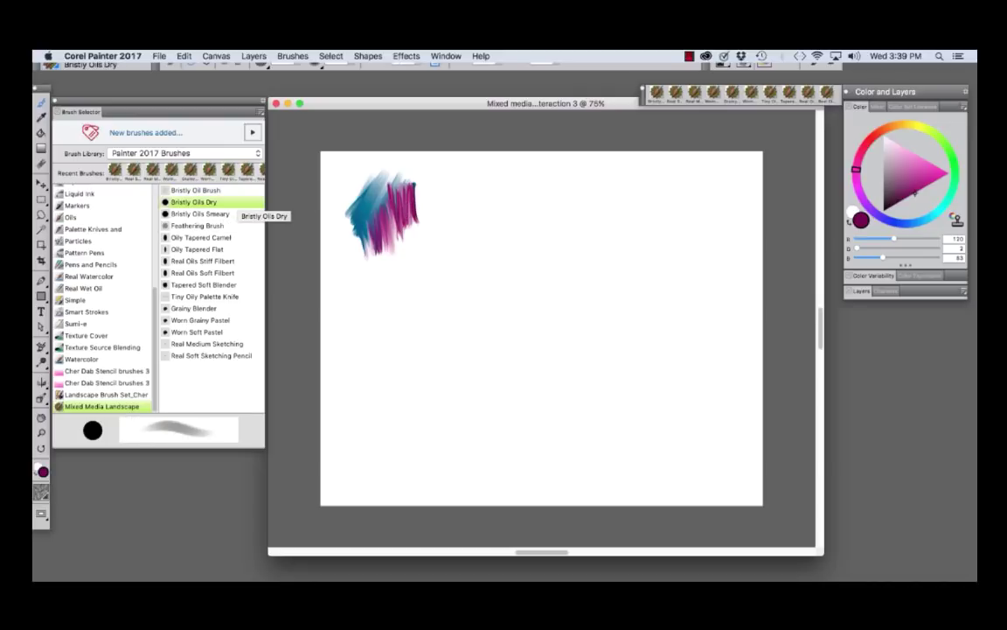
pyautogui.moveTo(461, 180)
pyautogui.mouseDown()
pyautogui.moveTo(488, 237)
pyautogui.moveTo(510, 206)
pyautogui.moveTo(537, 208)
pyautogui.mouseUp()
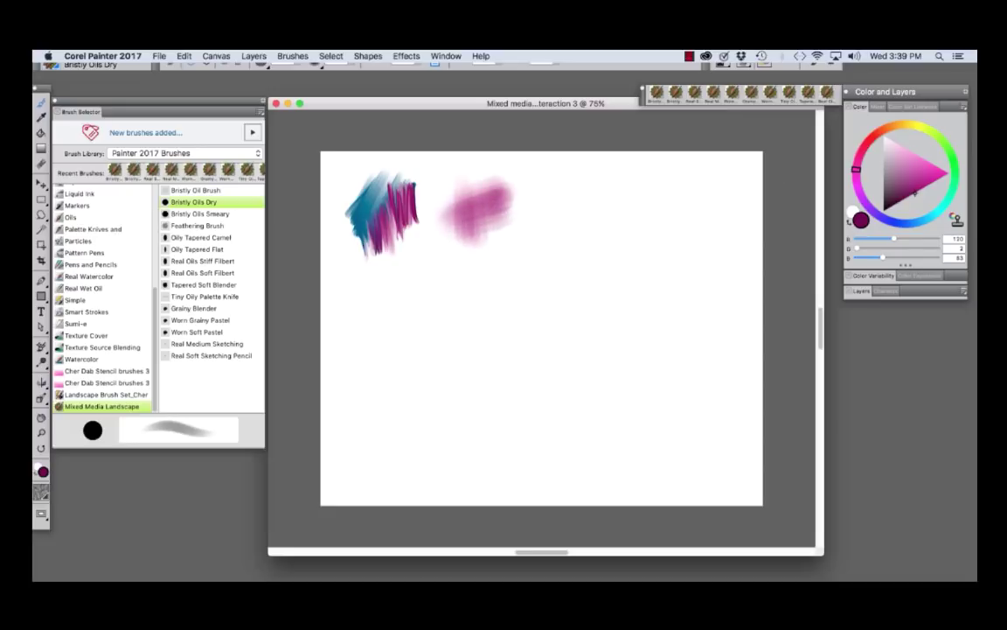
pyautogui.click(924, 220)
pyautogui.moveTo(512, 180)
pyautogui.mouseDown()
pyautogui.moveTo(480, 238)
pyautogui.moveTo(472, 205)
pyautogui.moveTo(479, 218)
pyautogui.moveTo(428, 175)
pyautogui.moveTo(477, 213)
pyautogui.moveTo(456, 248)
pyautogui.moveTo(528, 218)
pyautogui.moveTo(527, 195)
pyautogui.mouseUp()
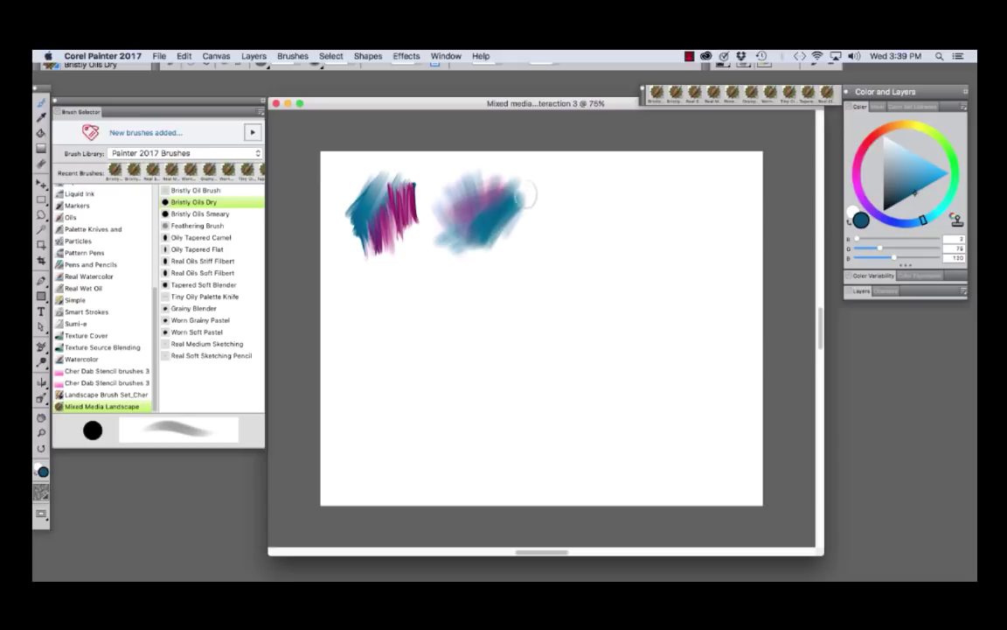
# Paint a teal Bristly Oils Smeary X as the third swatch and blend pink into it.
pyautogui.click(200, 213)
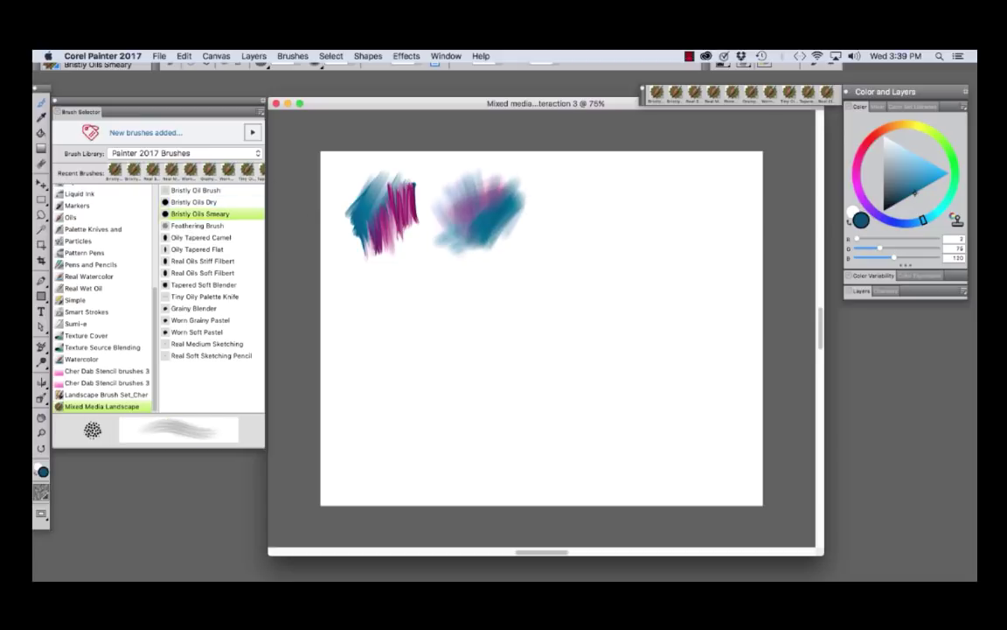
pyautogui.moveTo(547, 175)
pyautogui.mouseDown()
pyautogui.moveTo(636, 218)
pyautogui.moveTo(654, 215)
pyautogui.mouseUp()
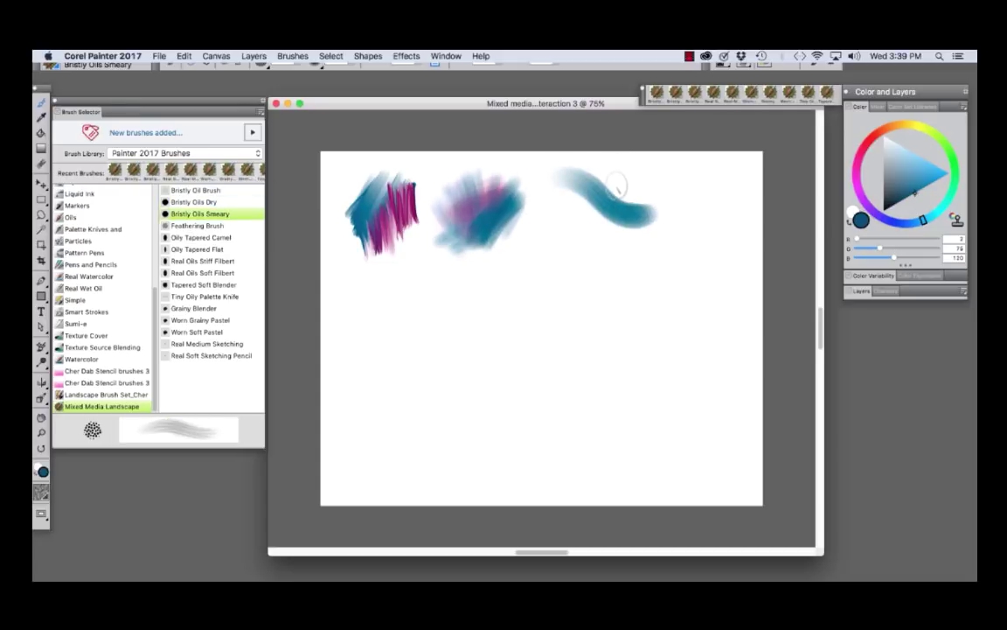
pyautogui.moveTo(617, 182); pyautogui.dragTo(552, 223)
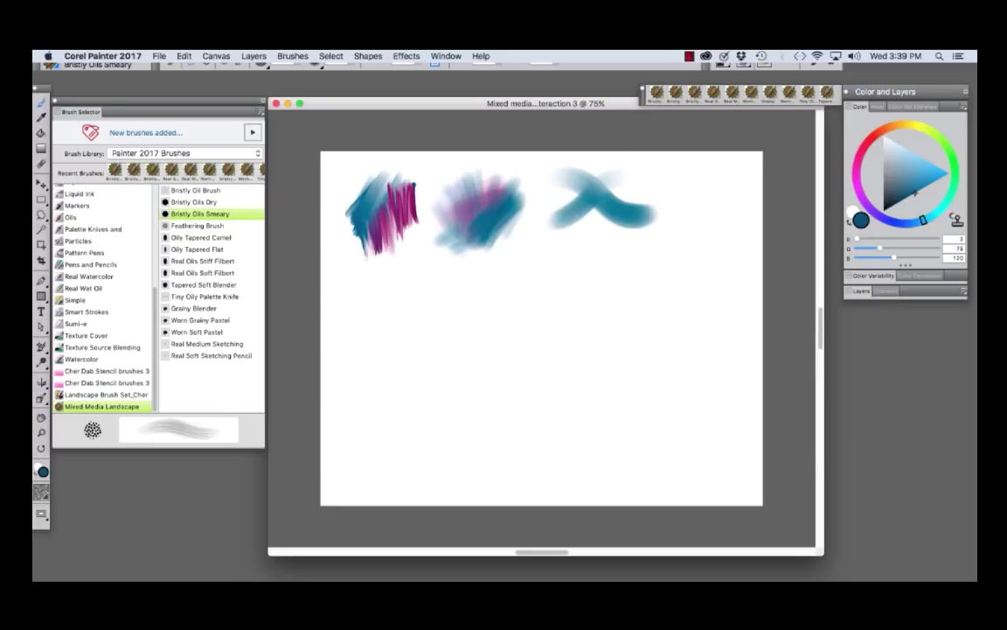
pyautogui.click(856, 181)
pyautogui.moveTo(636, 178); pyautogui.dragTo(605, 212)
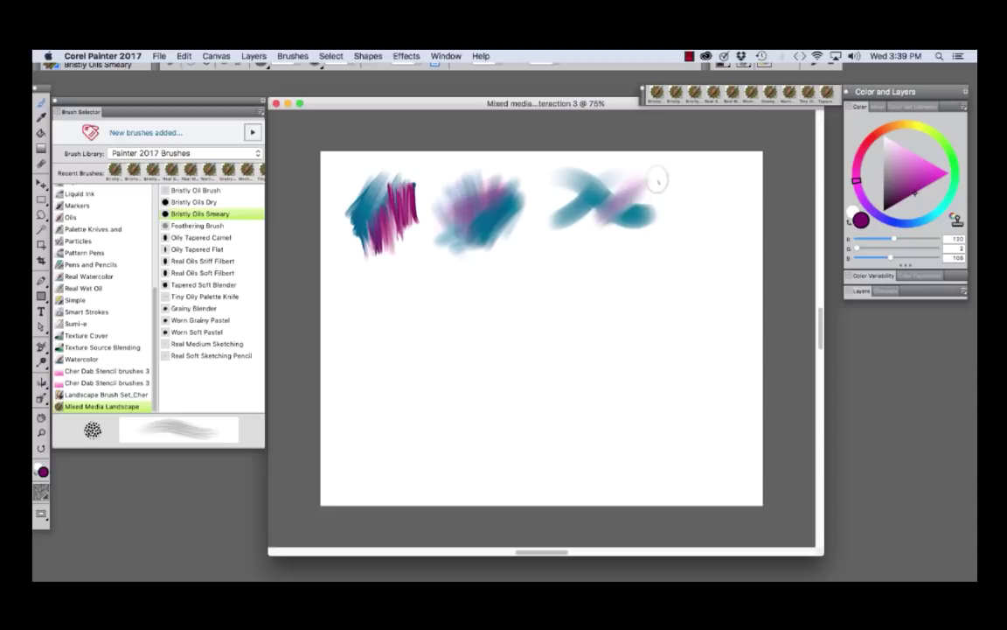
pyautogui.moveTo(656, 177)
pyautogui.mouseDown()
pyautogui.moveTo(617, 215)
pyautogui.moveTo(630, 214)
pyautogui.moveTo(559, 246)
pyautogui.moveTo(574, 243)
pyautogui.moveTo(551, 192)
pyautogui.mouseUp()
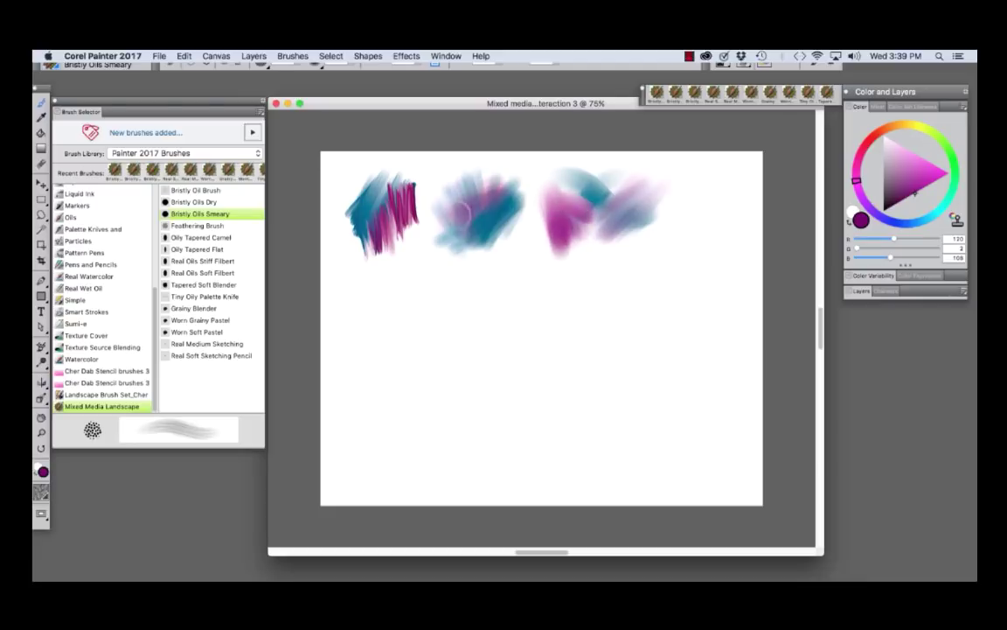
# Paint magenta Feathering Brush hatching as the fourth swatch, crossed with dark blue strokes.
pyautogui.click(197, 225)
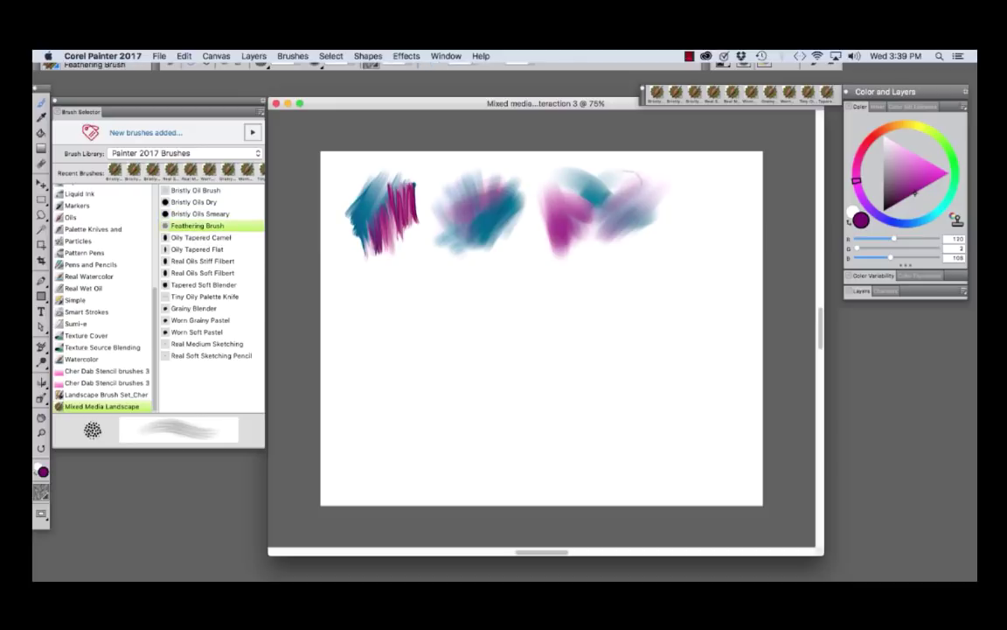
pyautogui.moveTo(689, 175)
pyautogui.mouseDown()
pyautogui.moveTo(704, 220)
pyautogui.moveTo(719, 217)
pyautogui.mouseUp()
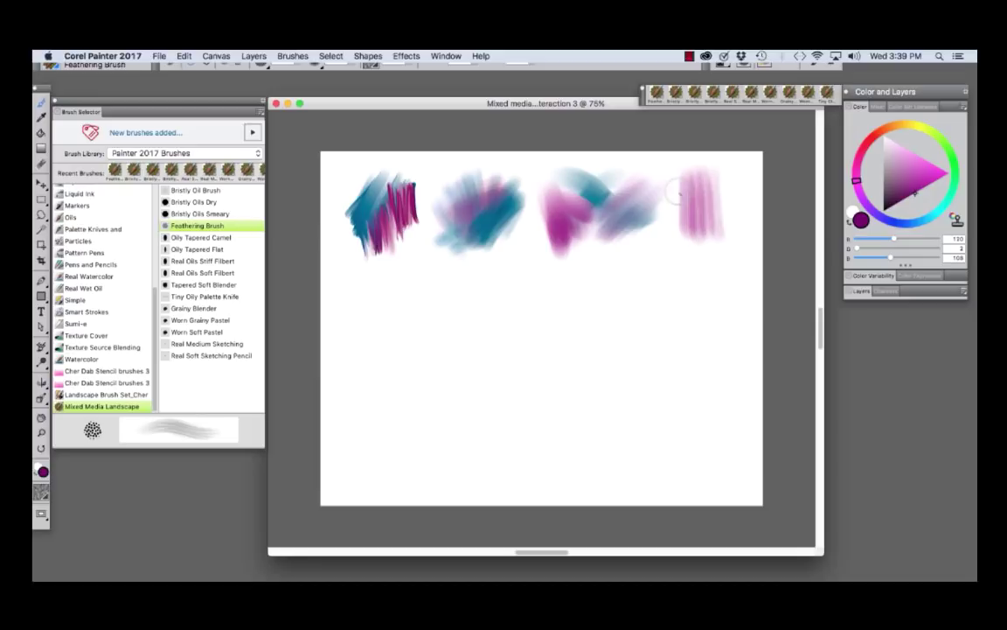
pyautogui.moveTo(673, 184); pyautogui.dragTo(658, 232)
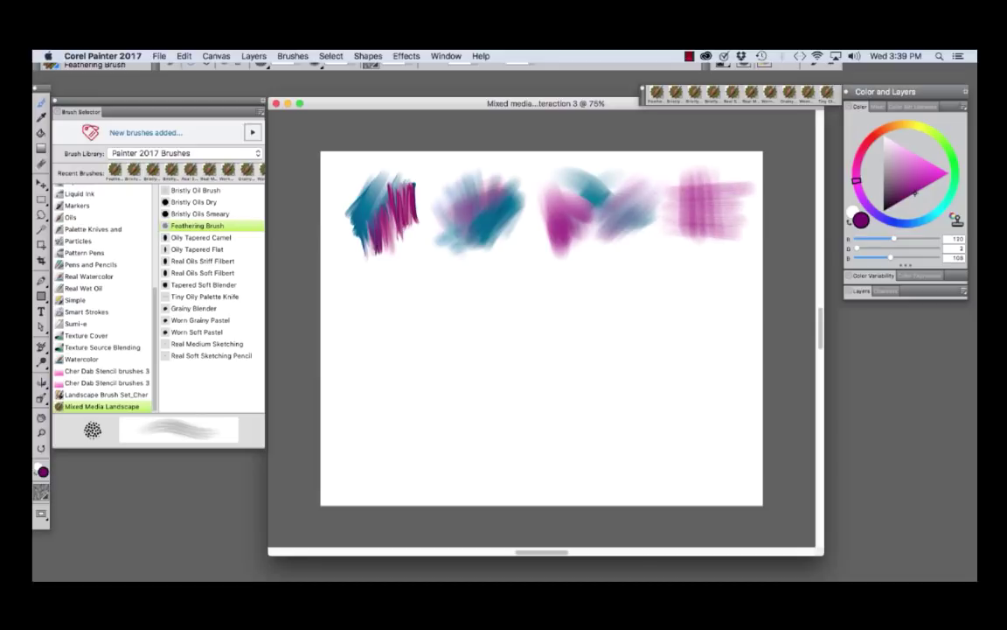
pyautogui.click(918, 221)
pyautogui.moveTo(690, 236); pyautogui.dragTo(741, 219)
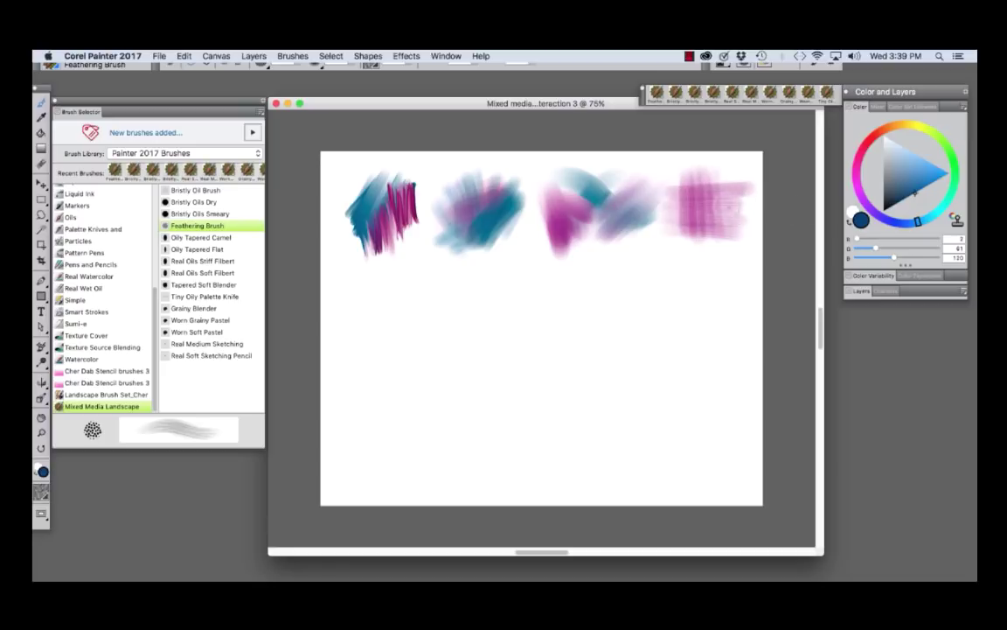
# Start the second row with a light-blue Oily Tapered Camel blob overlaid with dark magenta.
pyautogui.click(201, 237)
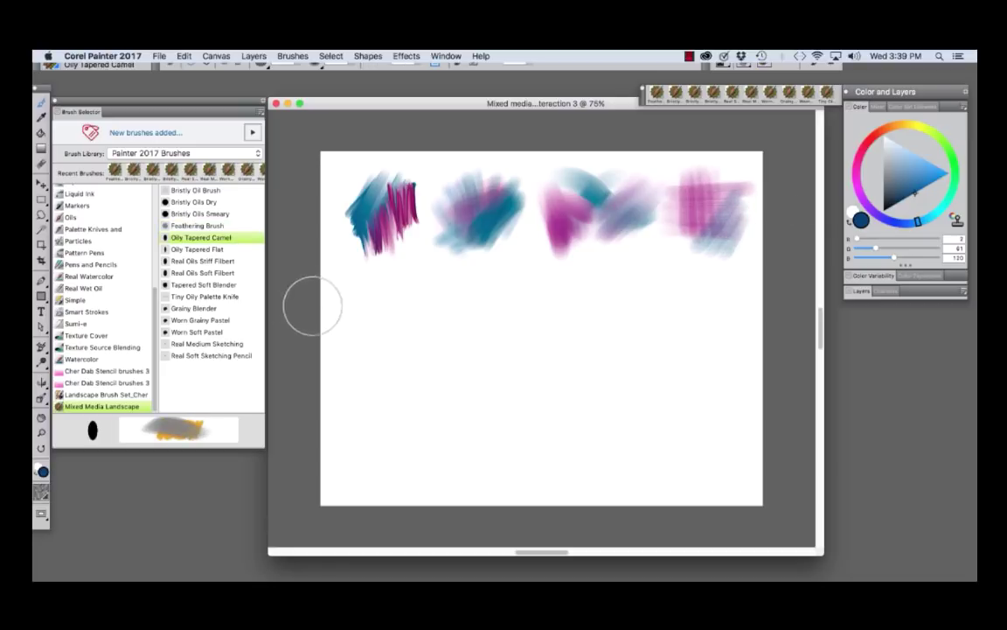
pyautogui.moveTo(353, 304)
pyautogui.mouseDown()
pyautogui.moveTo(419, 297)
pyautogui.moveTo(355, 292)
pyautogui.moveTo(461, 265)
pyautogui.moveTo(385, 293)
pyautogui.moveTo(372, 271)
pyautogui.moveTo(354, 301)
pyautogui.moveTo(366, 357)
pyautogui.mouseUp()
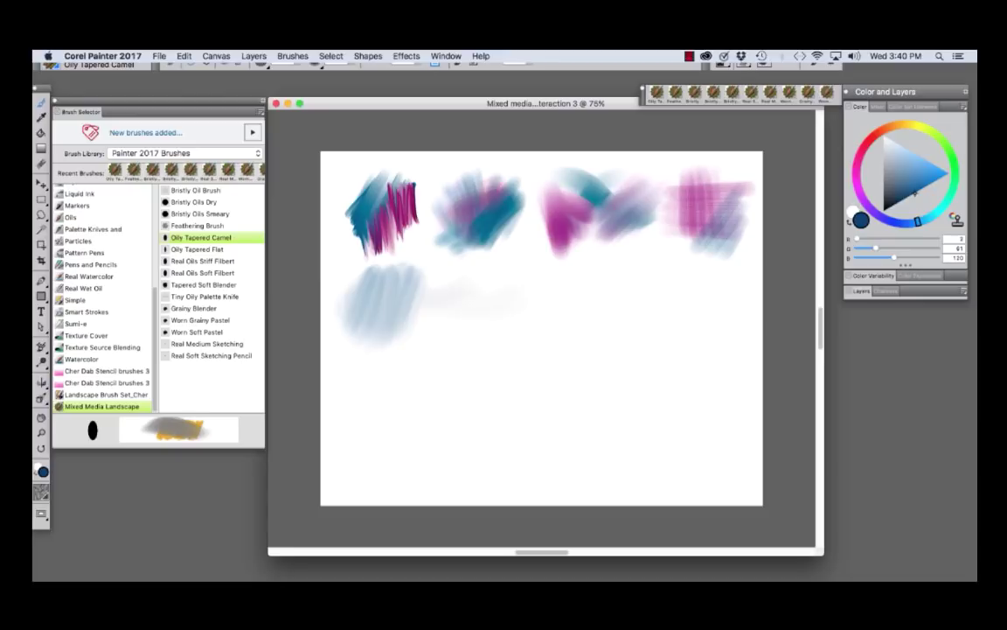
pyautogui.click(856, 175)
pyautogui.moveTo(345, 262)
pyautogui.mouseDown()
pyautogui.moveTo(402, 350)
pyautogui.moveTo(368, 279)
pyautogui.moveTo(376, 315)
pyautogui.moveTo(377, 236)
pyautogui.moveTo(425, 322)
pyautogui.moveTo(366, 338)
pyautogui.moveTo(337, 302)
pyautogui.moveTo(341, 341)
pyautogui.moveTo(345, 307)
pyautogui.moveTo(371, 356)
pyautogui.moveTo(423, 338)
pyautogui.mouseUp()
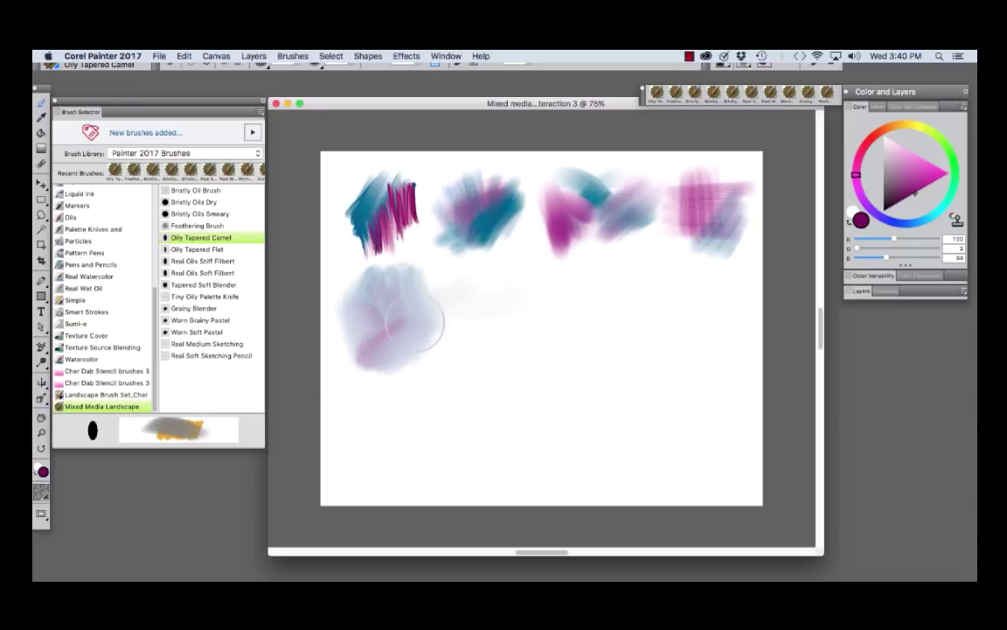
# Cross-hatch blue vertical and pink horizontal Oily Tapered Flat strokes beside the blob.
pyautogui.click(199, 249)
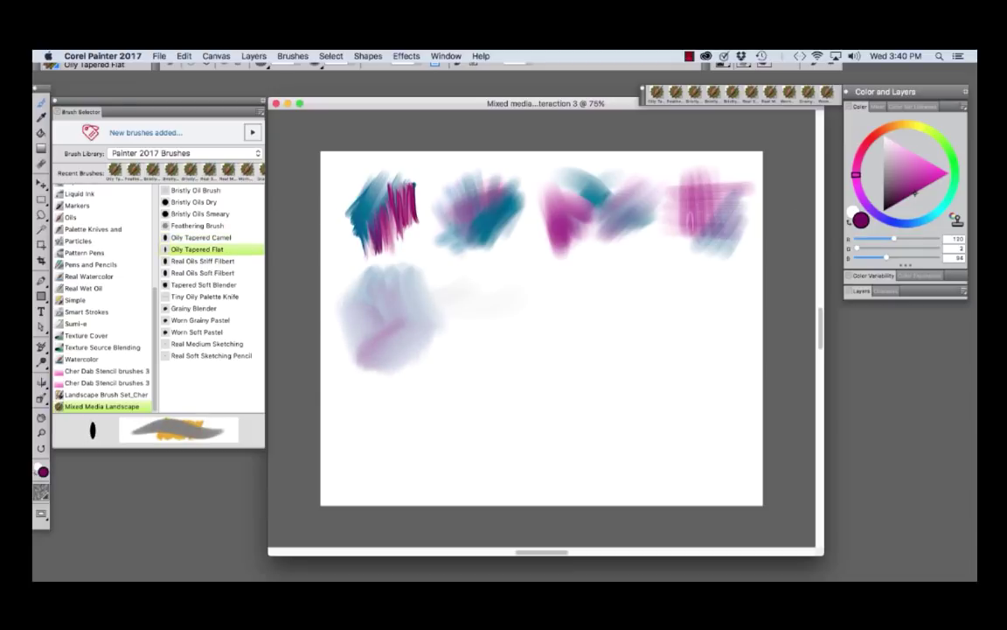
pyautogui.moveTo(855, 175); pyautogui.dragTo(920, 221)
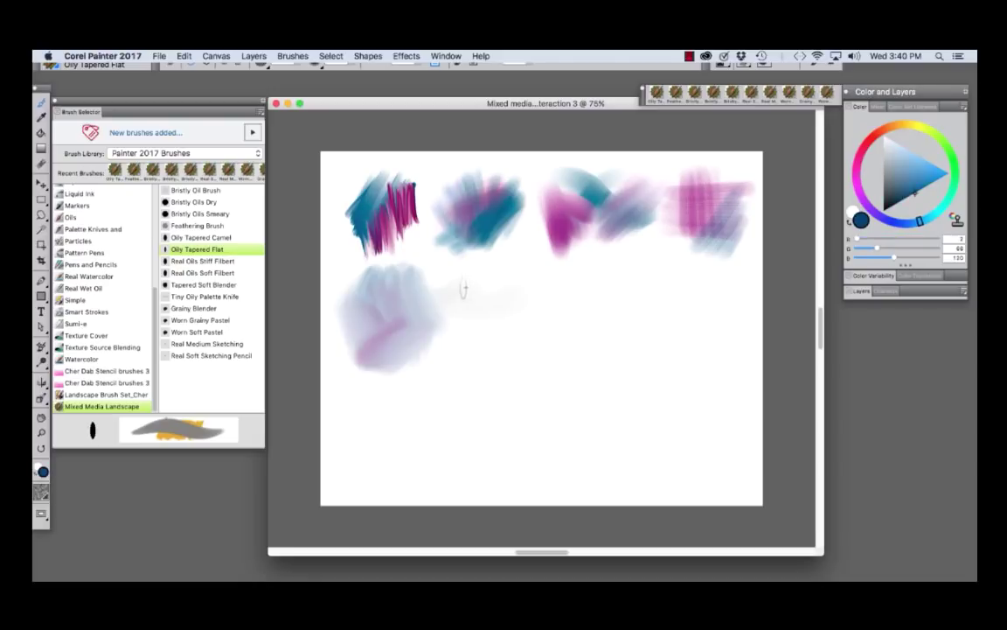
pyautogui.moveTo(454, 294); pyautogui.dragTo(551, 284)
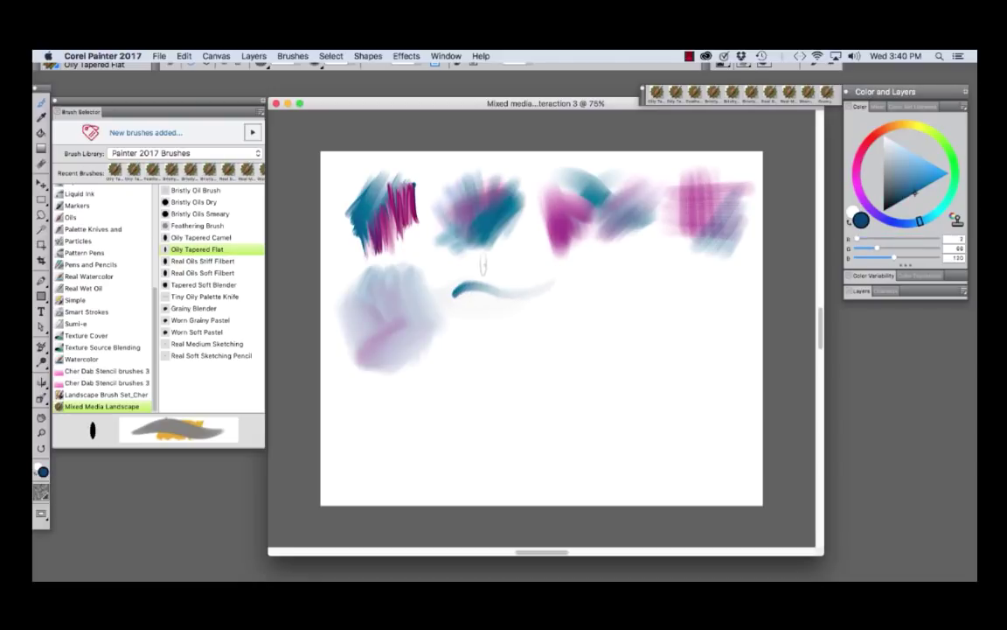
pyautogui.moveTo(483, 264); pyautogui.dragTo(482, 362)
pyautogui.moveTo(486, 254)
pyautogui.mouseDown()
pyautogui.moveTo(486, 337)
pyautogui.moveTo(503, 339)
pyautogui.mouseUp()
pyautogui.keyDown('alt'); pyautogui.click(529, 260); pyautogui.keyUp('alt')
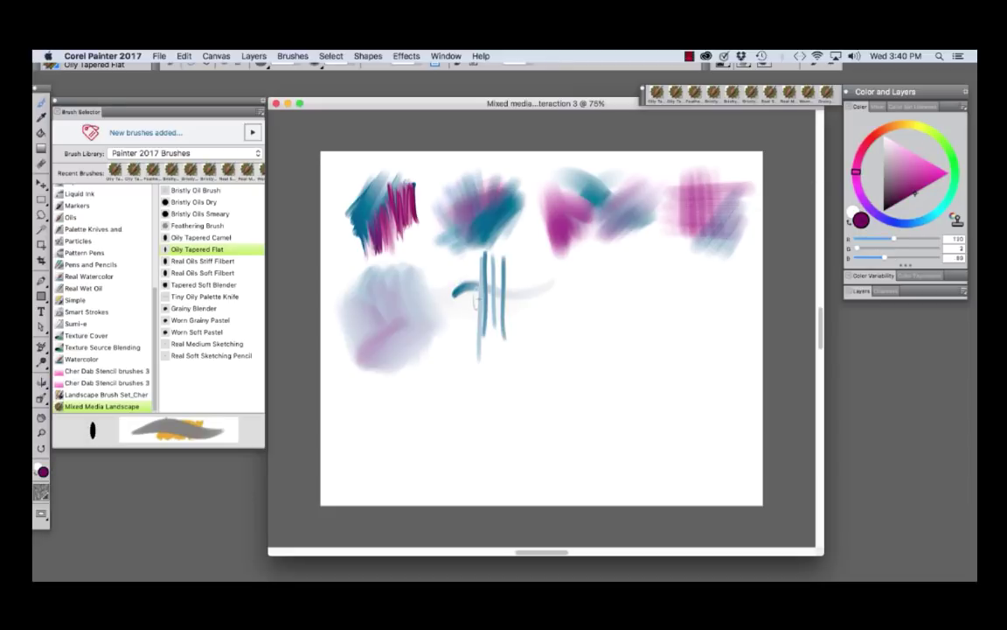
pyautogui.moveTo(458, 304); pyautogui.dragTo(530, 303)
pyautogui.moveTo(458, 315)
pyautogui.mouseDown()
pyautogui.moveTo(530, 315)
pyautogui.moveTo(530, 327)
pyautogui.moveTo(516, 265)
pyautogui.mouseUp()
pyautogui.moveTo(525, 339)
pyautogui.mouseDown()
pyautogui.moveTo(528, 263)
pyautogui.moveTo(560, 292)
pyautogui.mouseUp()
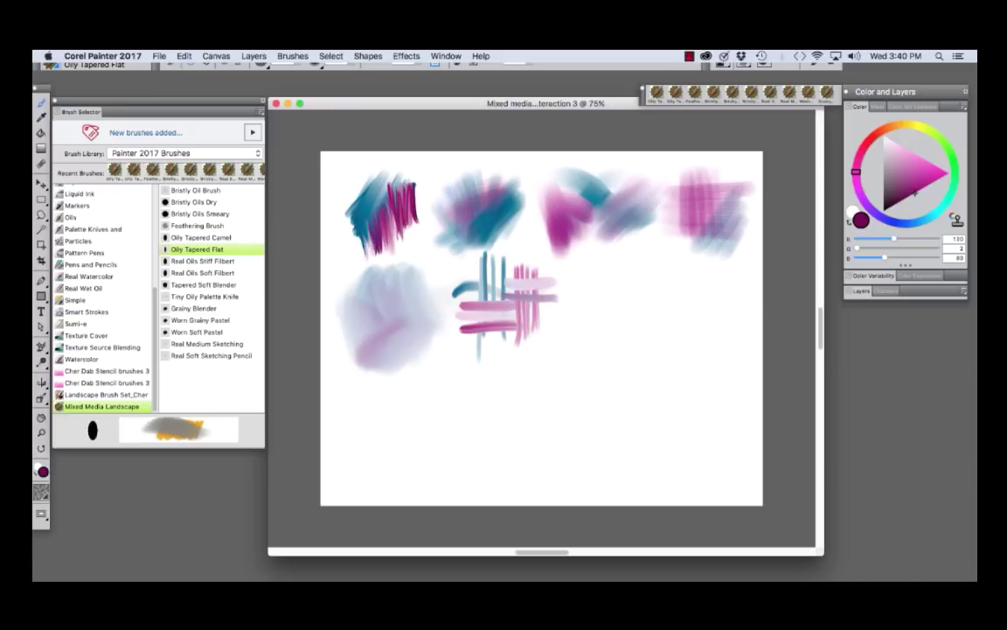
pyautogui.click(201, 261)
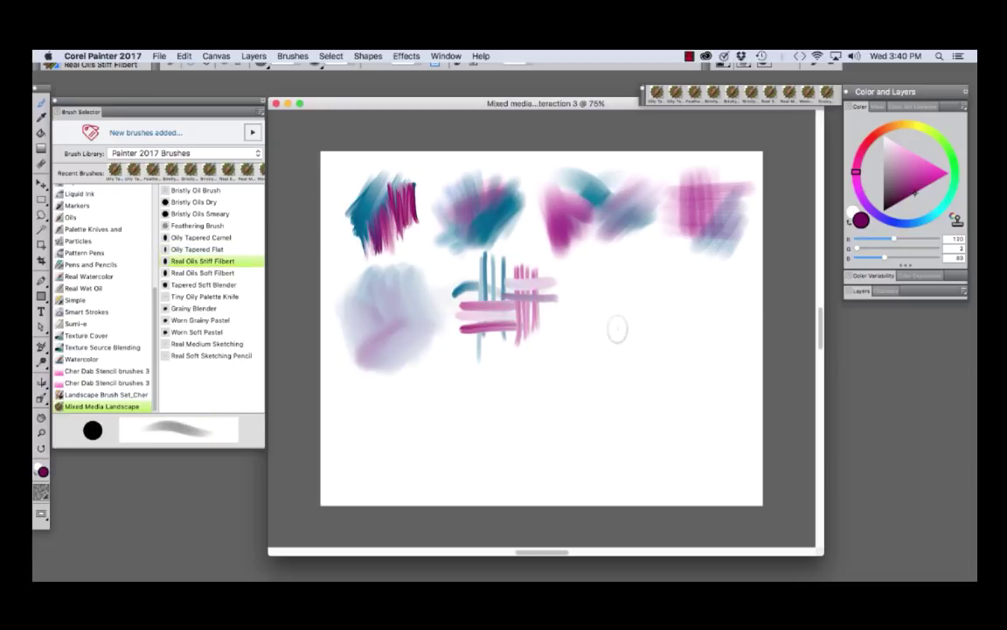
# Paint a pink Real Oils Stiff Filbert X crossed by teal vertical strokes.
pyautogui.moveTo(580, 293)
pyautogui.mouseDown()
pyautogui.moveTo(707, 299)
pyautogui.moveTo(583, 326)
pyautogui.moveTo(621, 282)
pyautogui.moveTo(617, 338)
pyautogui.mouseUp()
pyautogui.click(925, 219)
pyautogui.moveTo(627, 278)
pyautogui.mouseDown()
pyautogui.moveTo(630, 337)
pyautogui.moveTo(655, 339)
pyautogui.mouseUp()
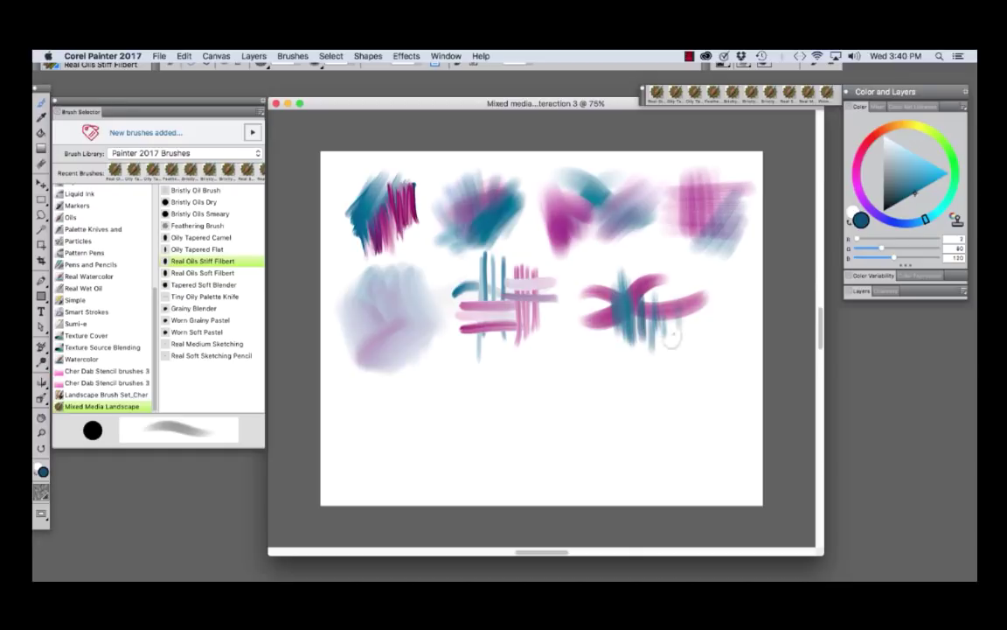
# Start a third row with Real Oils Soft Filbert: purple curve, dark blue and bright blue strokes.
pyautogui.click(203, 272)
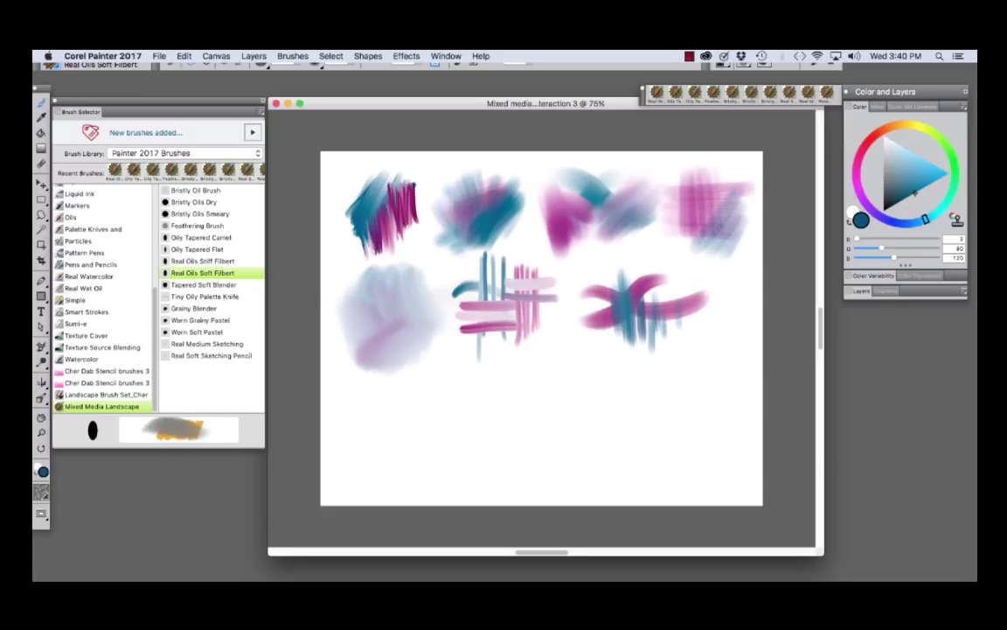
pyautogui.click(858, 188)
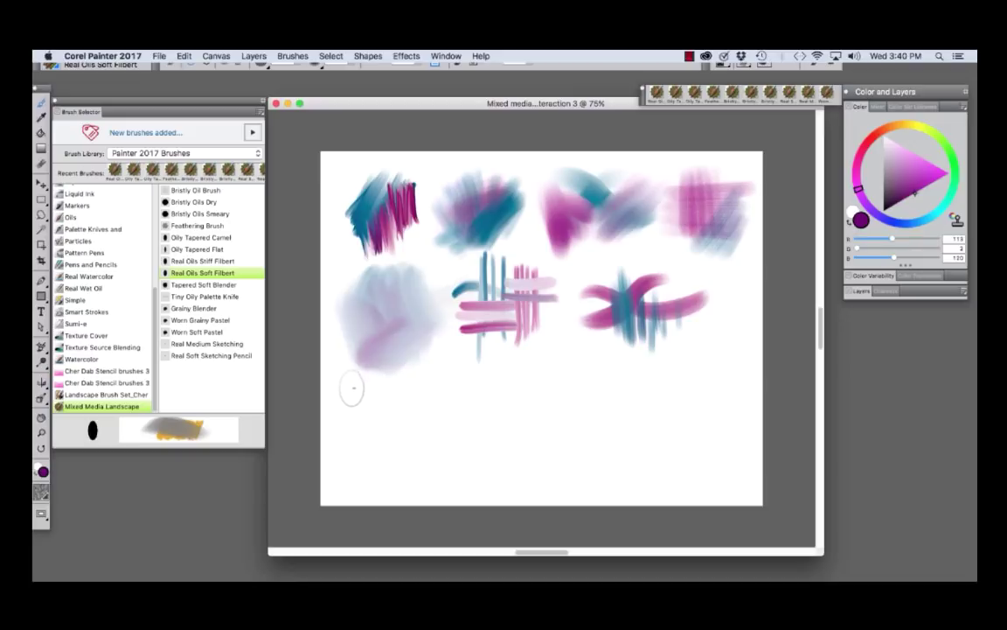
pyautogui.moveTo(360, 391)
pyautogui.mouseDown()
pyautogui.moveTo(437, 404)
pyautogui.moveTo(369, 434)
pyautogui.mouseUp()
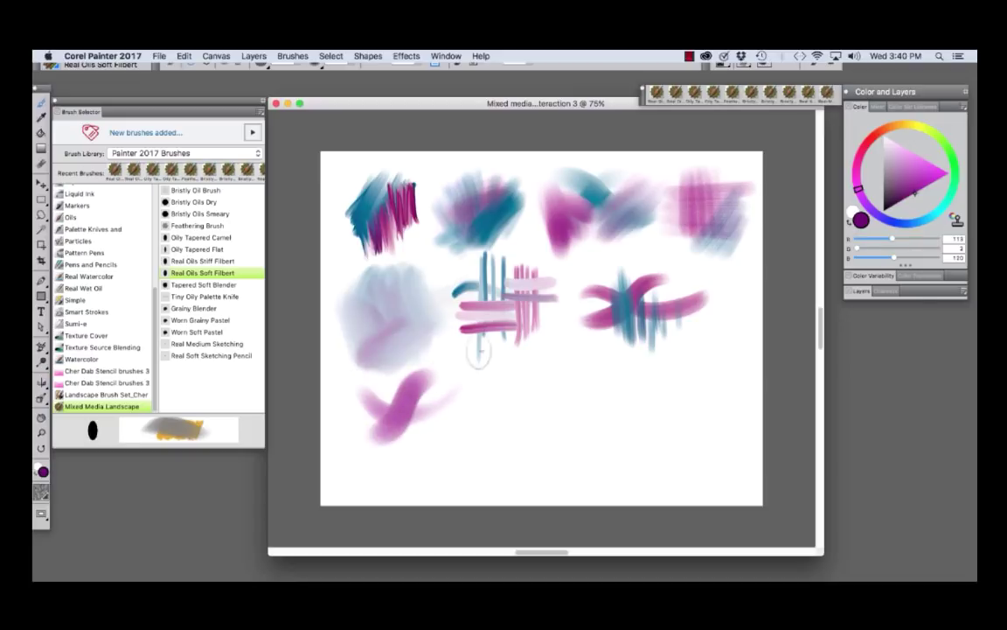
pyautogui.click(956, 218)
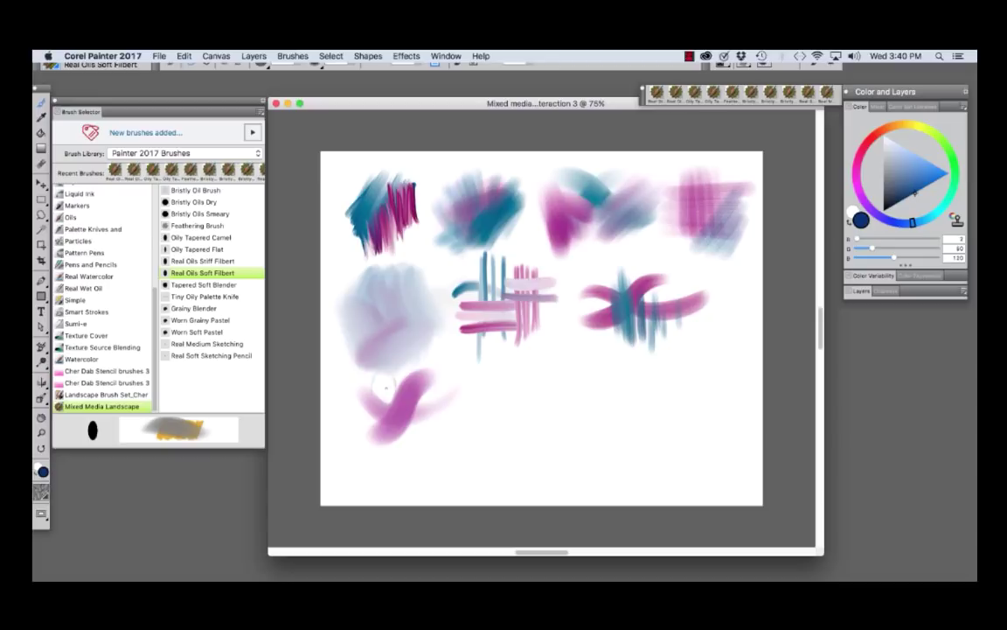
pyautogui.moveTo(404, 391); pyautogui.dragTo(510, 401)
pyautogui.moveTo(450, 378); pyautogui.dragTo(412, 452)
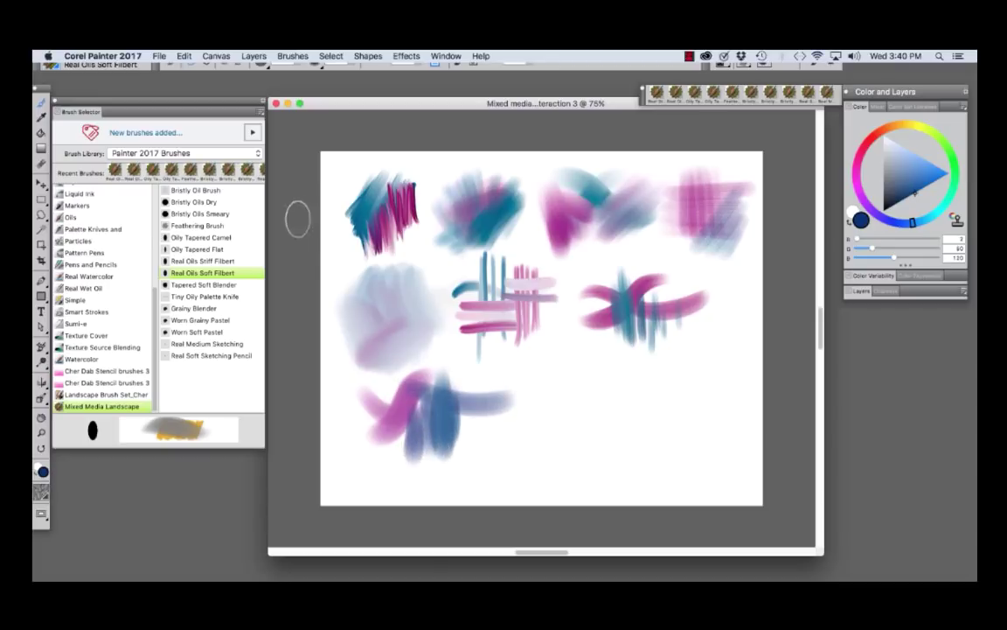
pyautogui.click(929, 161)
pyautogui.moveTo(453, 392); pyautogui.dragTo(507, 398)
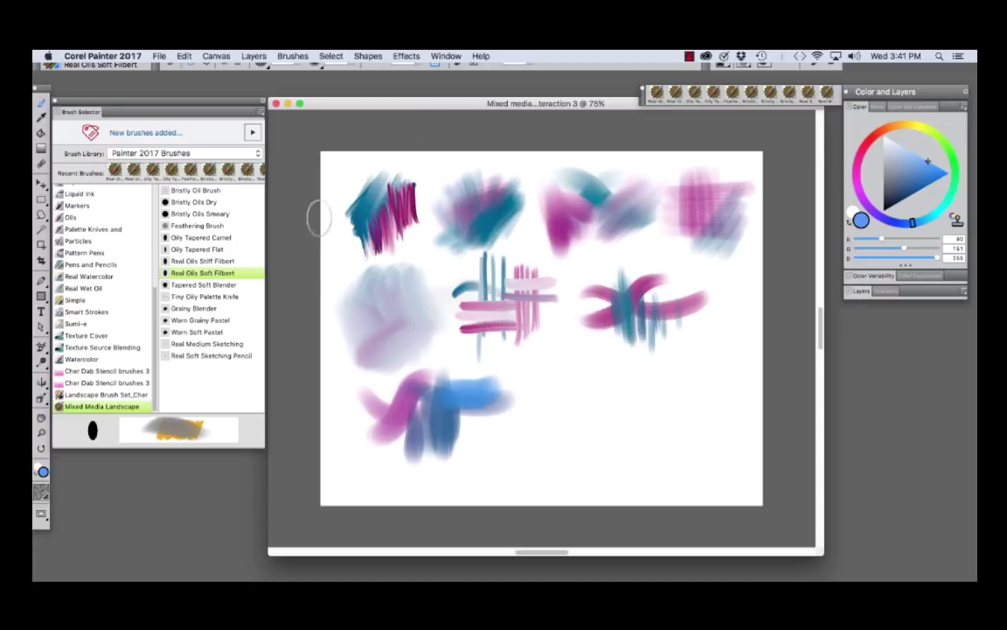
# Smear a soft Tapered Soft Blender stroke beside the pink-and-teal X.
pyautogui.click(201, 284)
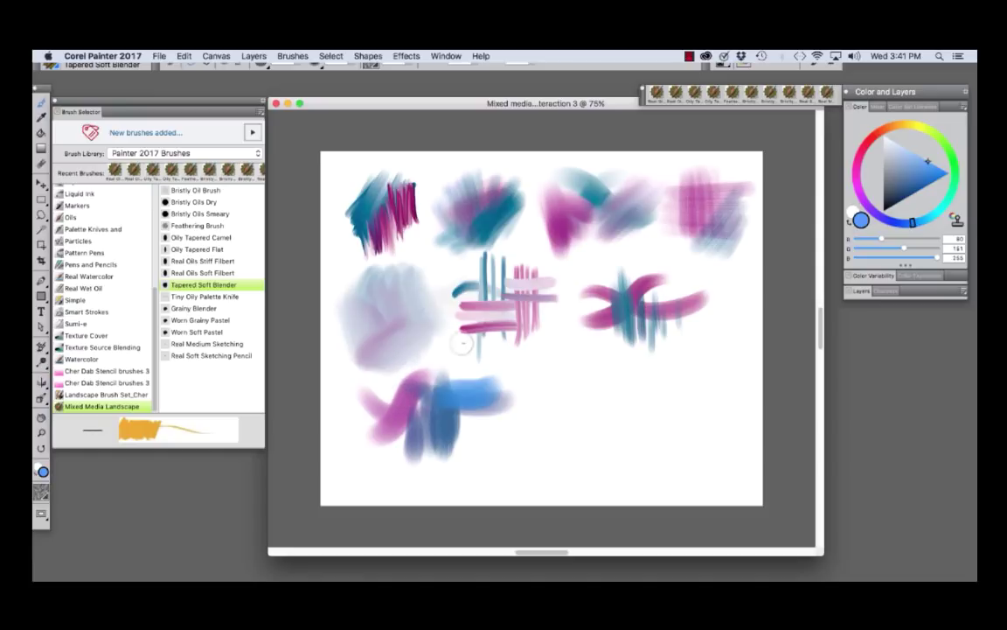
pyautogui.moveTo(588, 345)
pyautogui.mouseDown()
pyautogui.moveTo(598, 316)
pyautogui.moveTo(594, 362)
pyautogui.moveTo(603, 311)
pyautogui.moveTo(588, 292)
pyautogui.mouseUp()
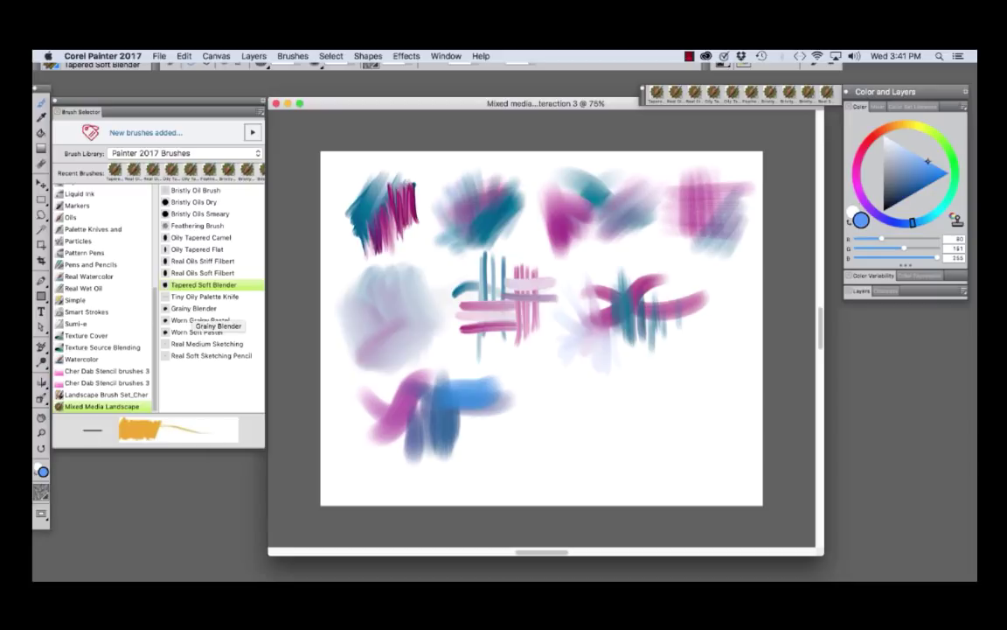
pyautogui.click(202, 296)
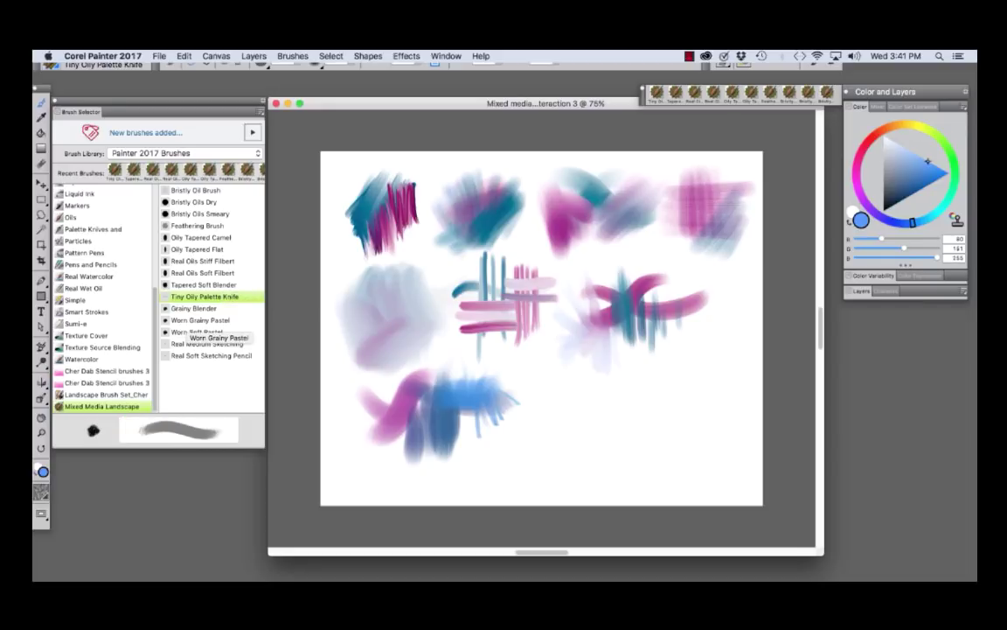
# Paint a dark-blue Worn Grainy Pastel swatch in the bottom row, partly smeared with Grainy Blender.
pyautogui.click(188, 320)
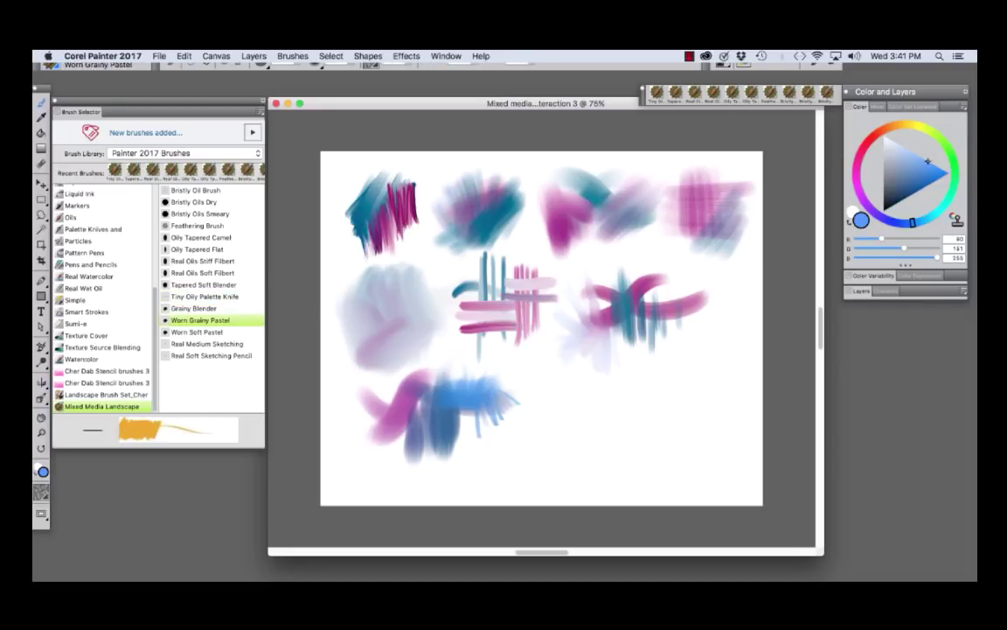
pyautogui.click(915, 186)
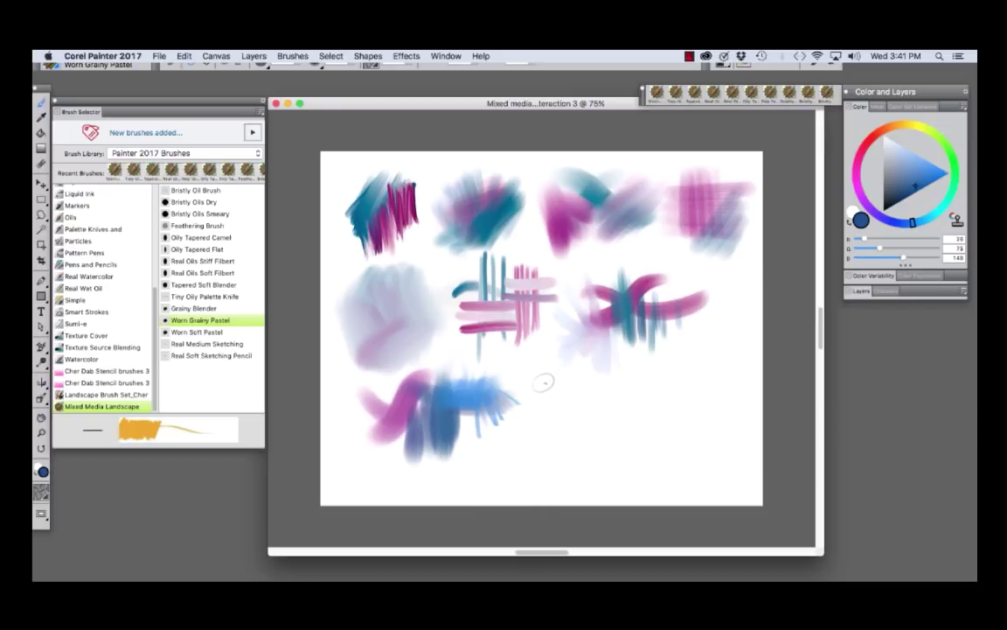
pyautogui.moveTo(542, 382)
pyautogui.mouseDown()
pyautogui.moveTo(543, 419)
pyautogui.moveTo(553, 367)
pyautogui.moveTo(548, 415)
pyautogui.moveTo(556, 376)
pyautogui.moveTo(564, 411)
pyautogui.moveTo(594, 385)
pyautogui.moveTo(525, 389)
pyautogui.moveTo(525, 437)
pyautogui.mouseUp()
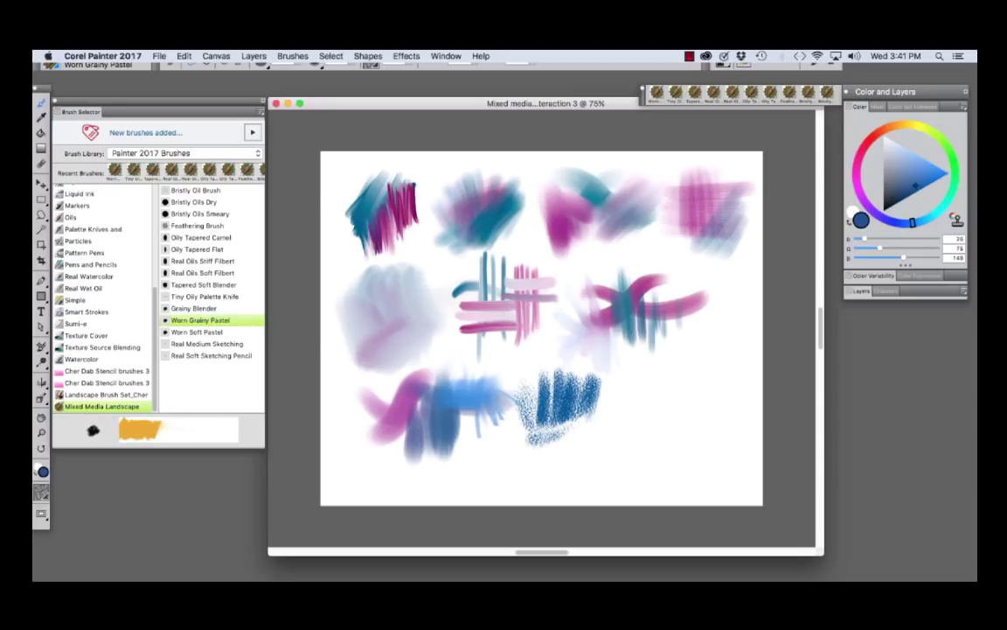
pyautogui.click(194, 308)
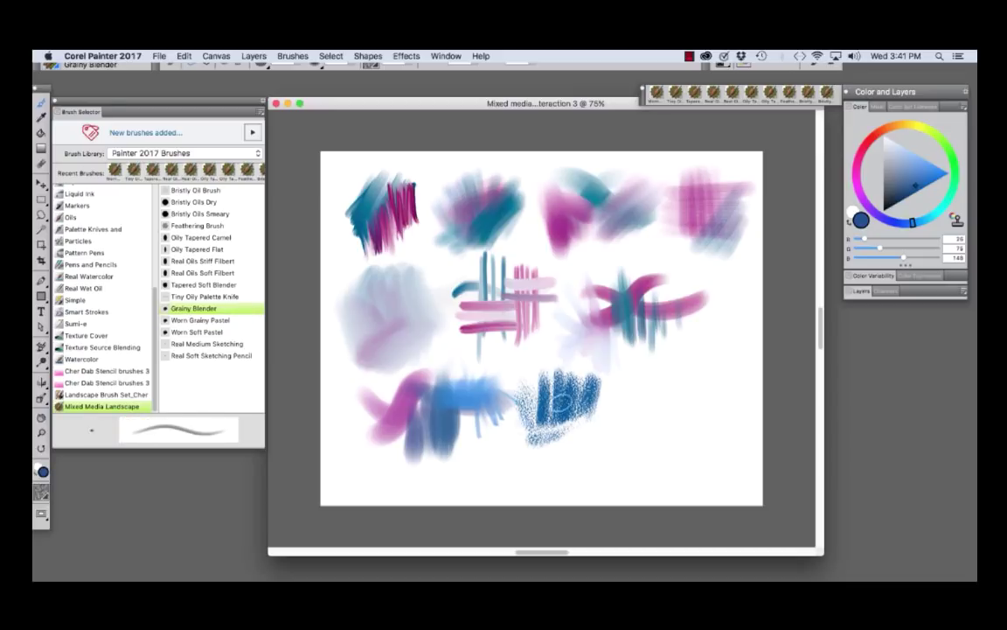
pyautogui.moveTo(512, 426); pyautogui.dragTo(551, 401)
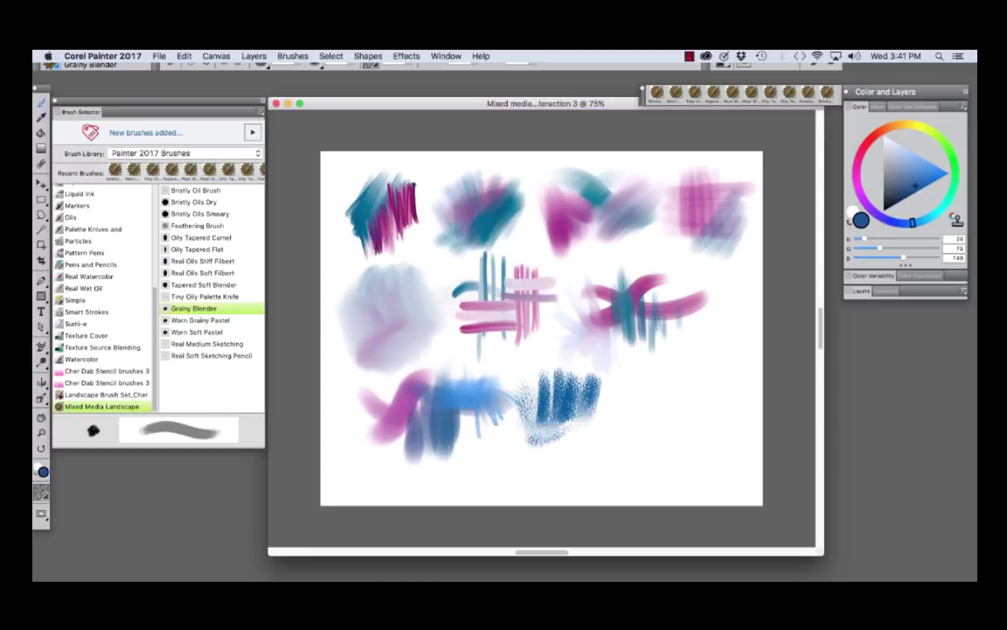
# Add magenta Worn Grainy Pastel grain onto the blue stippled patch.
pyautogui.click(200, 320)
pyautogui.click(856, 175)
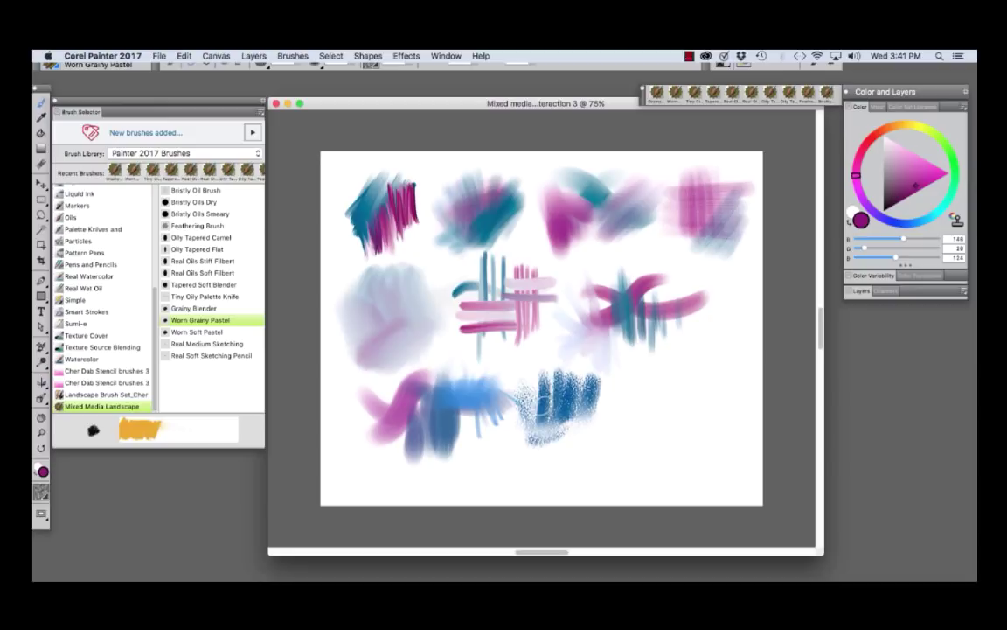
pyautogui.moveTo(550, 427); pyautogui.dragTo(570, 408)
pyautogui.click(194, 307)
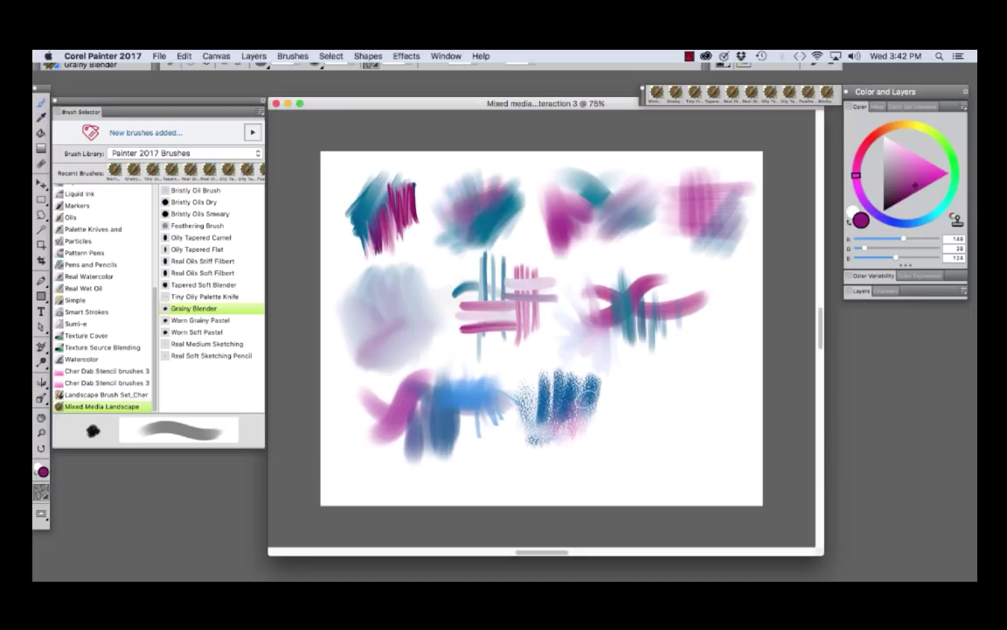
# Paint a magenta Worn Soft Pastel triangle at bottom right and layer translucent blue over it.
pyautogui.click(197, 331)
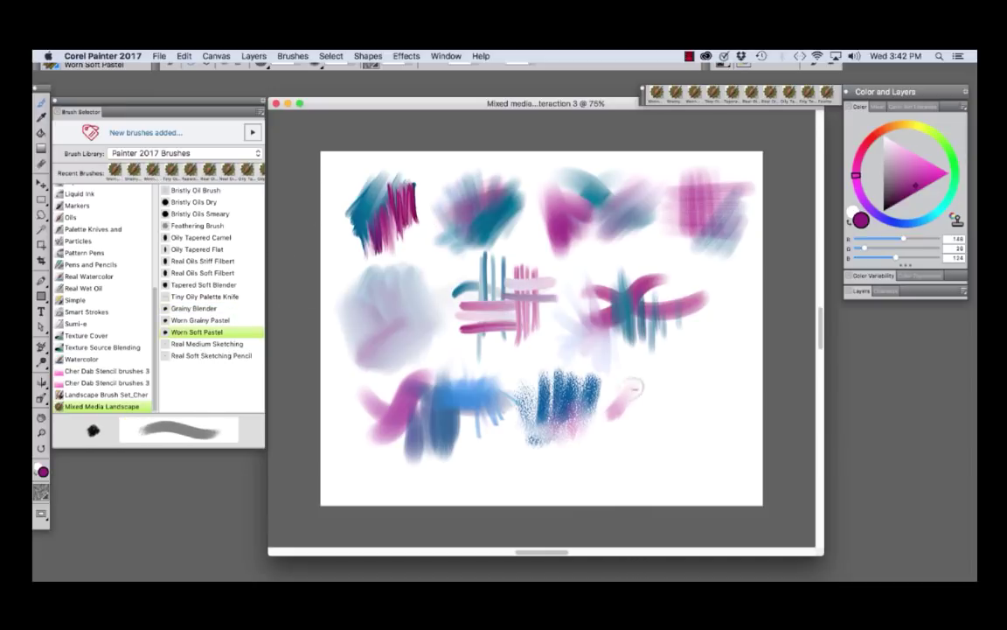
pyautogui.moveTo(613, 414)
pyautogui.mouseDown()
pyautogui.moveTo(654, 382)
pyautogui.moveTo(703, 405)
pyautogui.mouseUp()
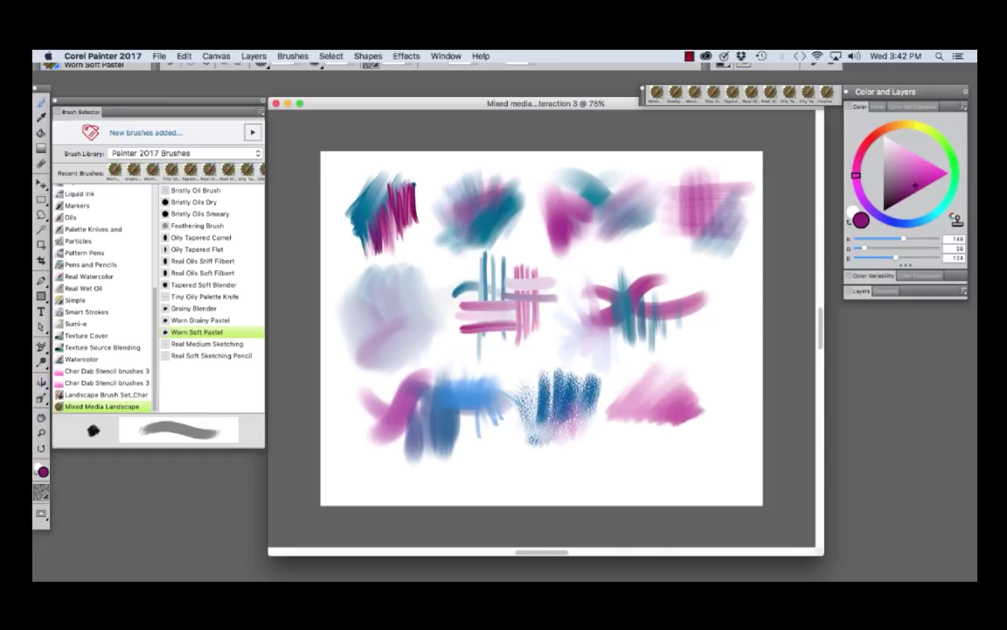
pyautogui.click(919, 221)
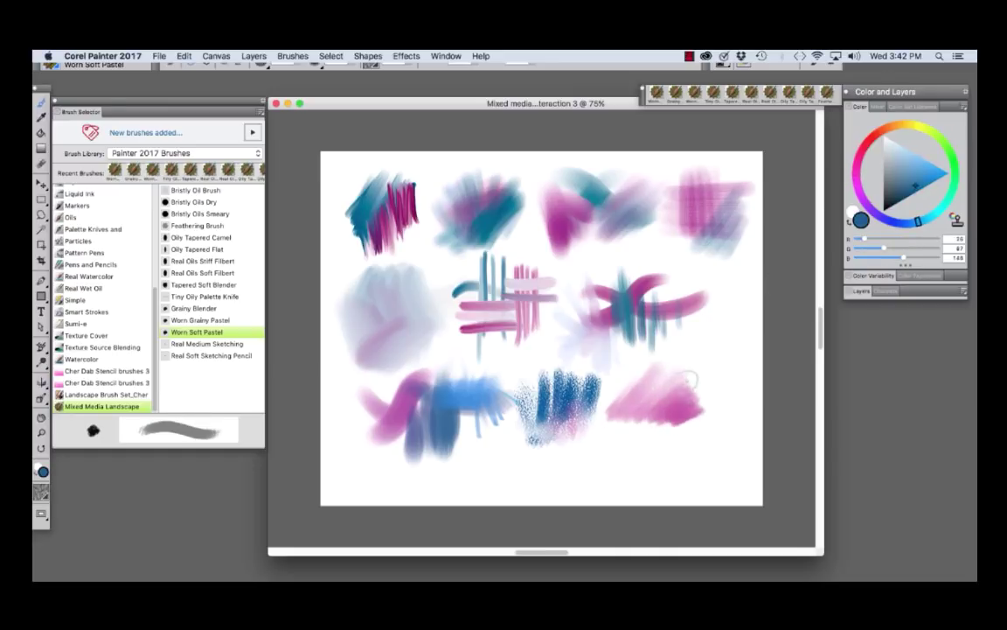
pyautogui.moveTo(673, 389)
pyautogui.mouseDown()
pyautogui.moveTo(699, 359)
pyautogui.moveTo(739, 371)
pyautogui.mouseUp()
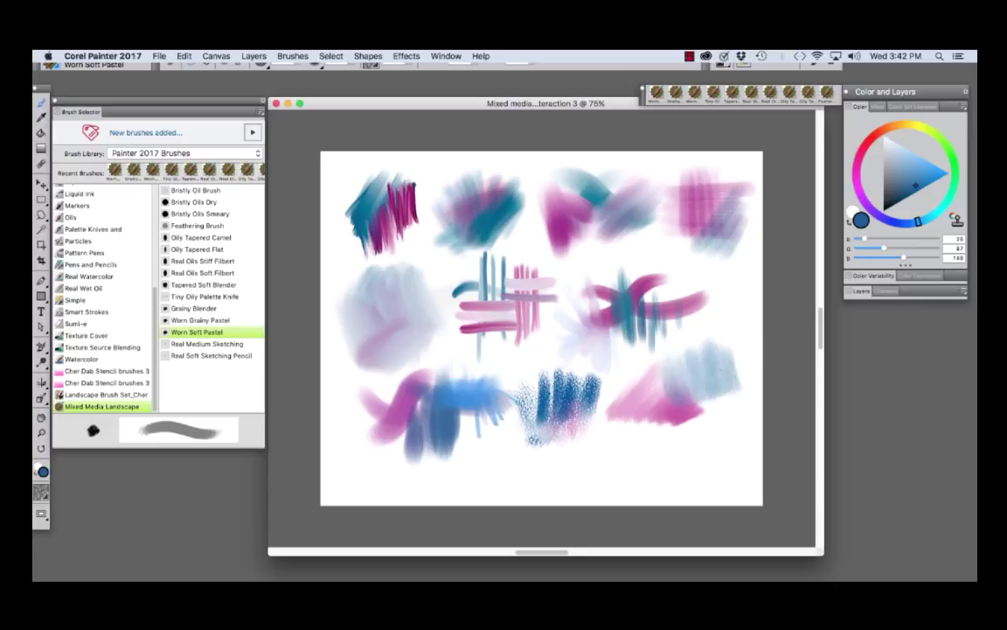
pyautogui.moveTo(698, 404); pyautogui.dragTo(726, 420)
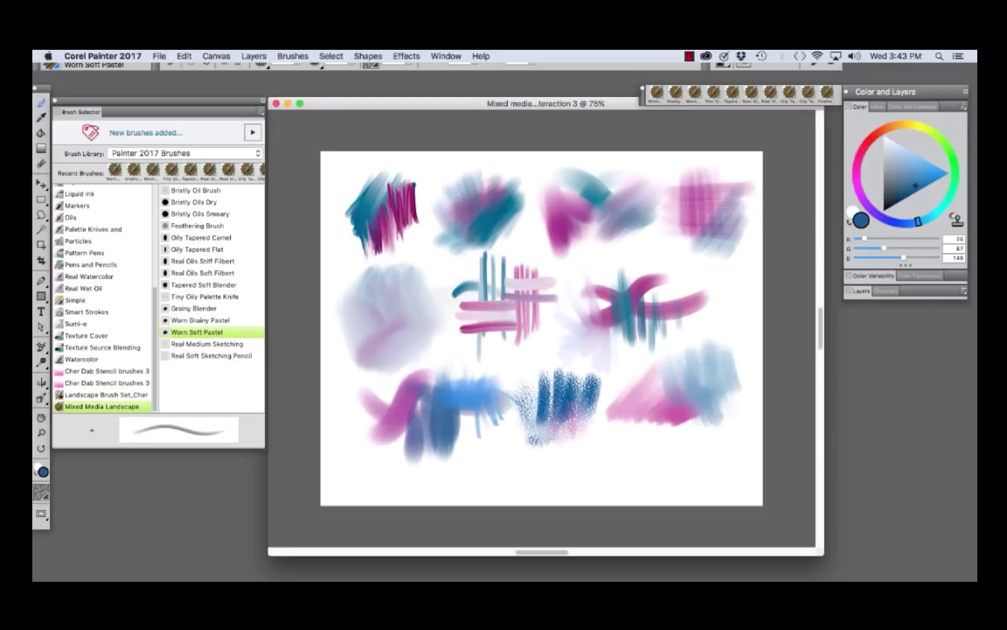
pyautogui.click(884, 177)
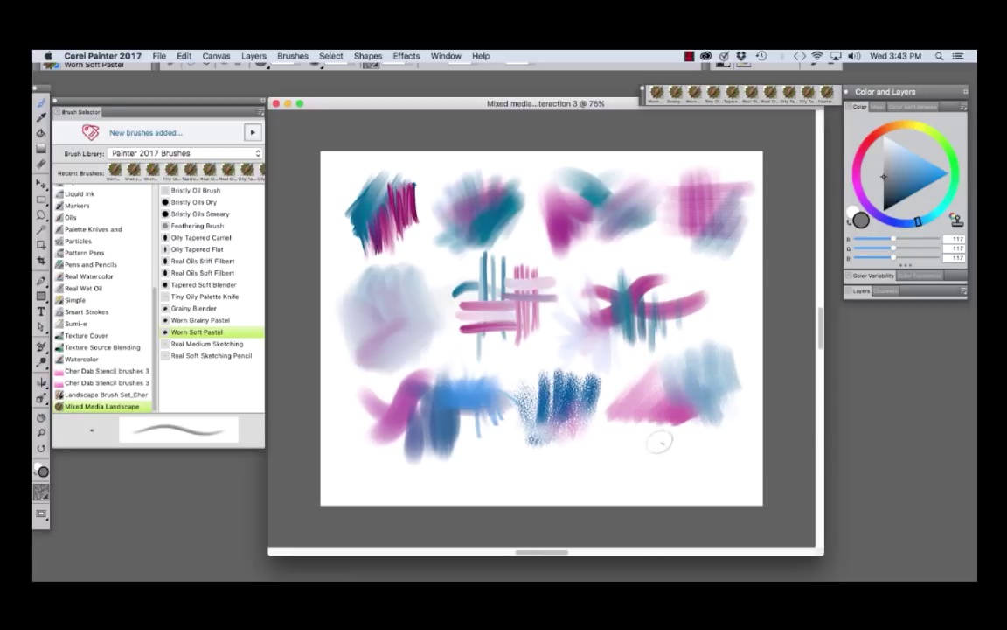
# Sketch grey Real Medium Sketching lines, a zigzag, a curve and hatching along the bottom.
pyautogui.click(207, 344)
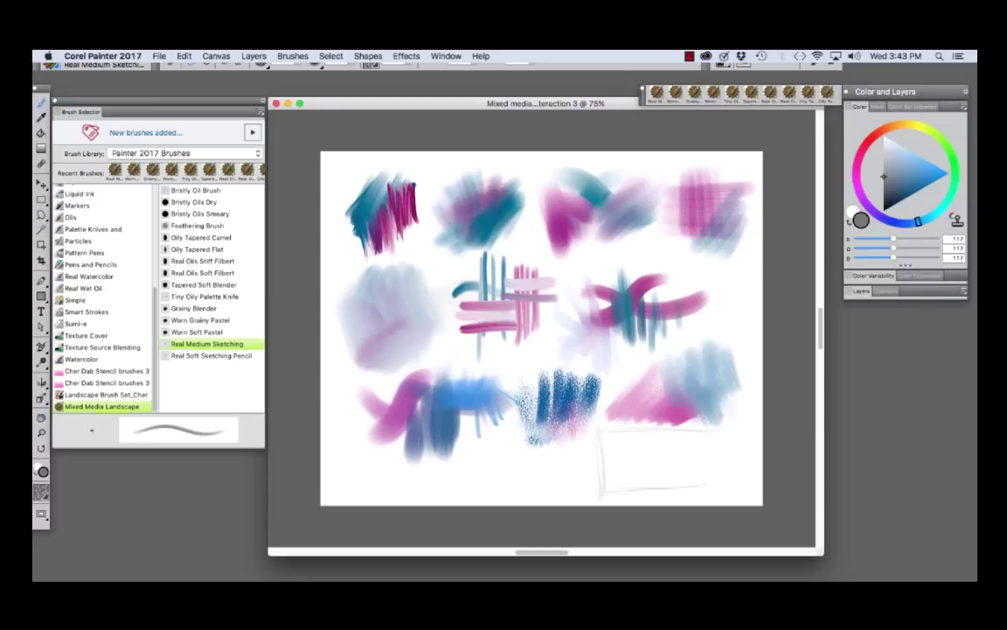
pyautogui.moveTo(706, 485); pyautogui.dragTo(759, 491)
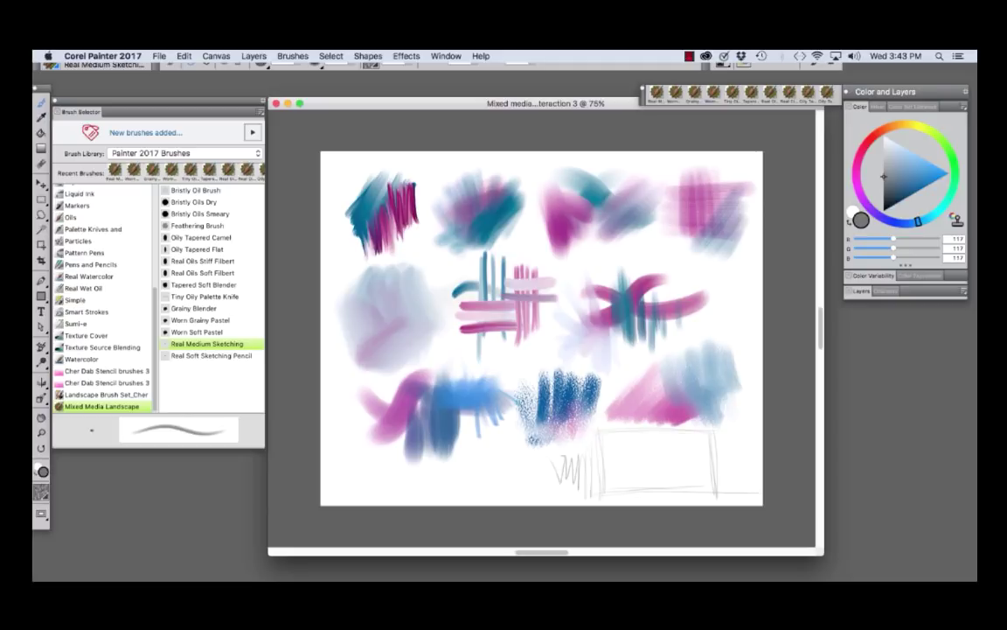
pyautogui.moveTo(531, 462); pyautogui.dragTo(516, 483)
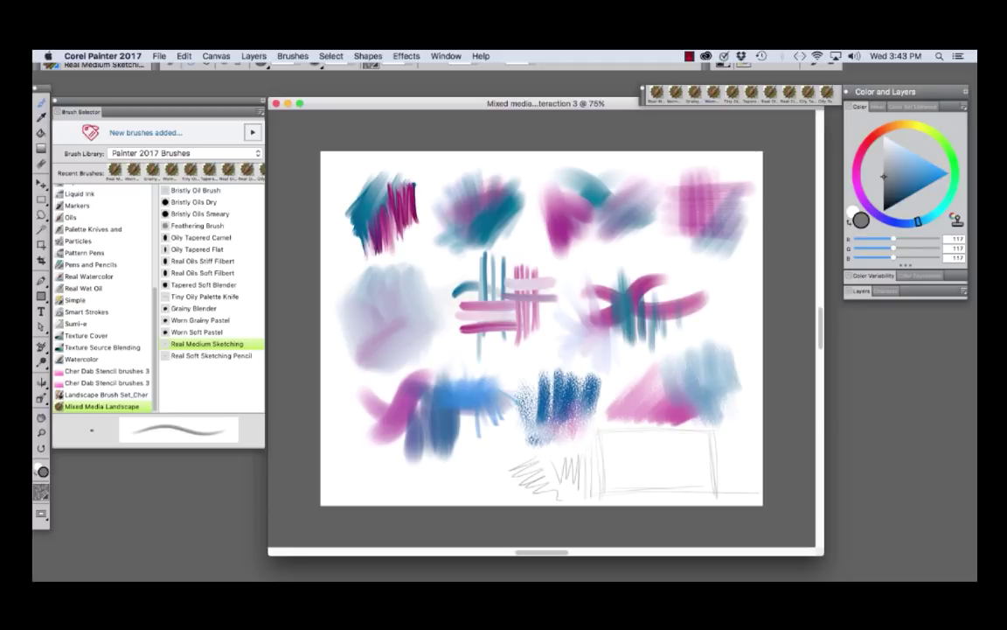
pyautogui.moveTo(666, 441); pyautogui.dragTo(652, 483)
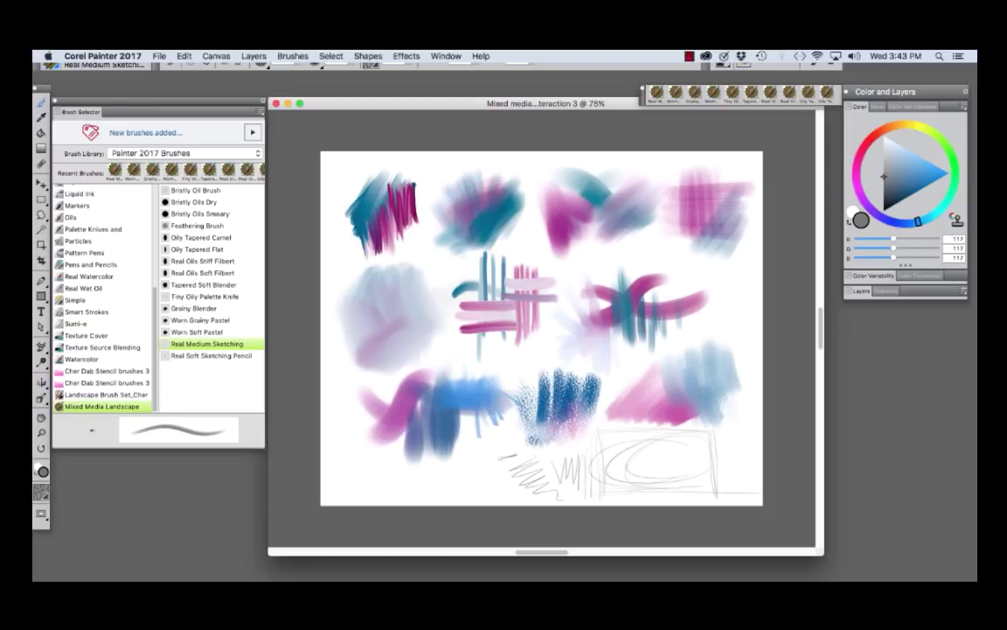
pyautogui.moveTo(503, 459)
pyautogui.mouseDown()
pyautogui.moveTo(501, 488)
pyautogui.moveTo(471, 483)
pyautogui.mouseUp()
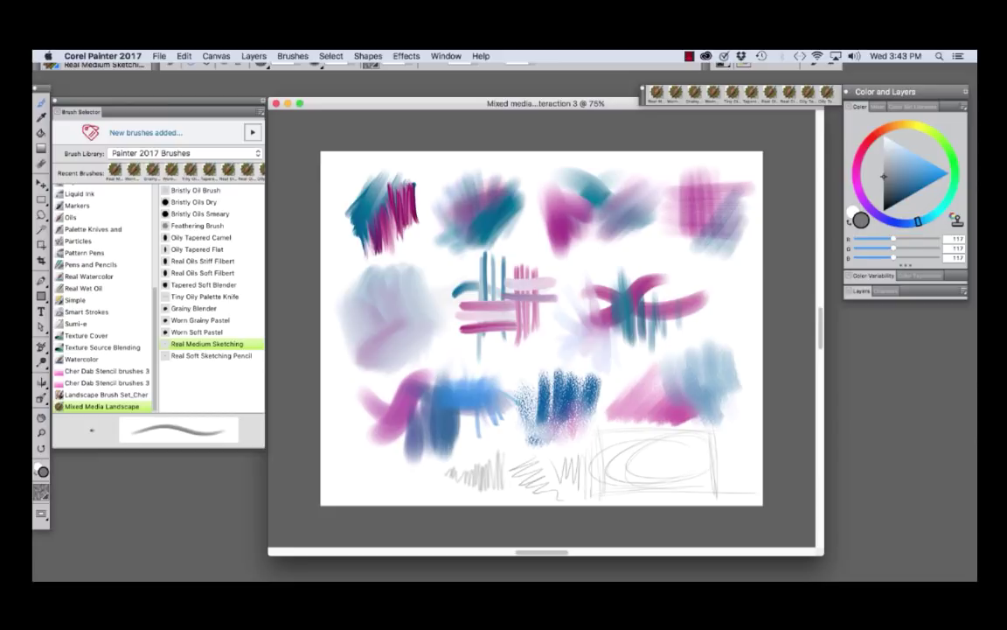
# Shade the sketched rectangle and draw two zigzags at the right edge with Real Soft Sketching Pencil.
pyautogui.click(210, 355)
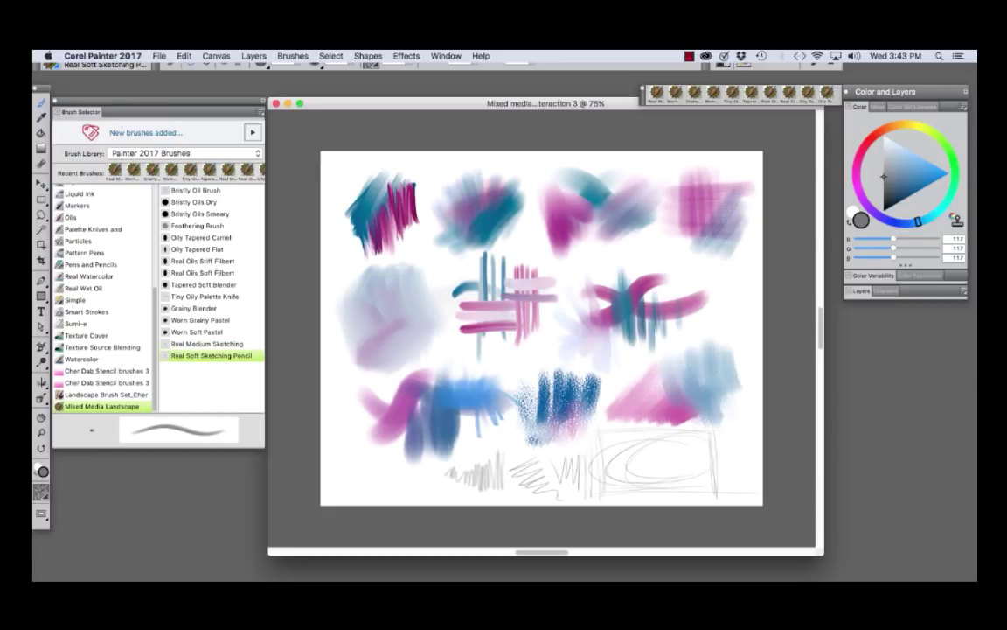
pyautogui.moveTo(628, 439); pyautogui.dragTo(641, 453)
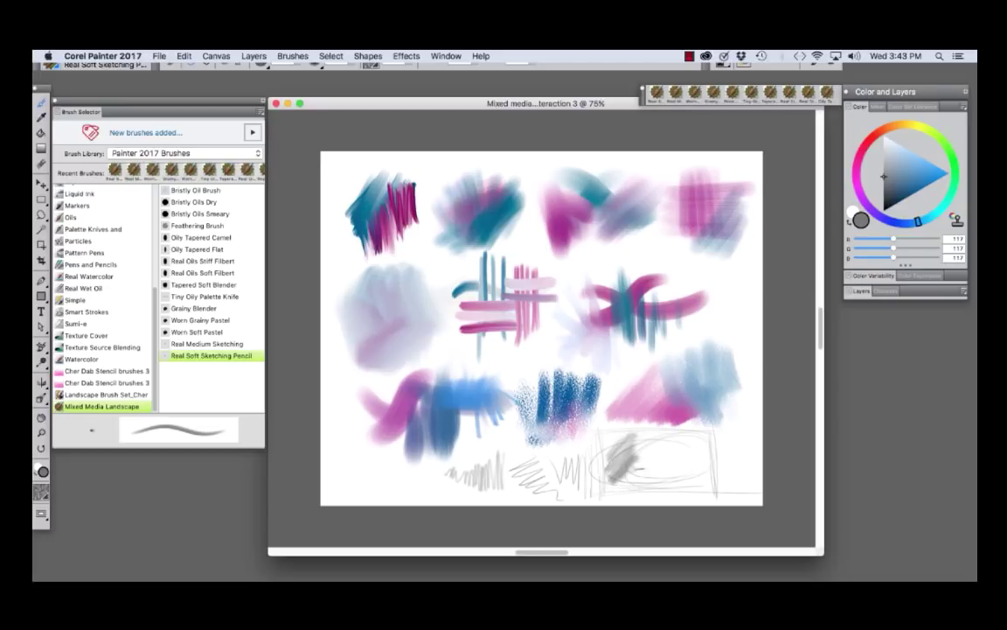
pyautogui.moveTo(645, 453); pyautogui.dragTo(655, 476)
pyautogui.moveTo(750, 396); pyautogui.dragTo(738, 441)
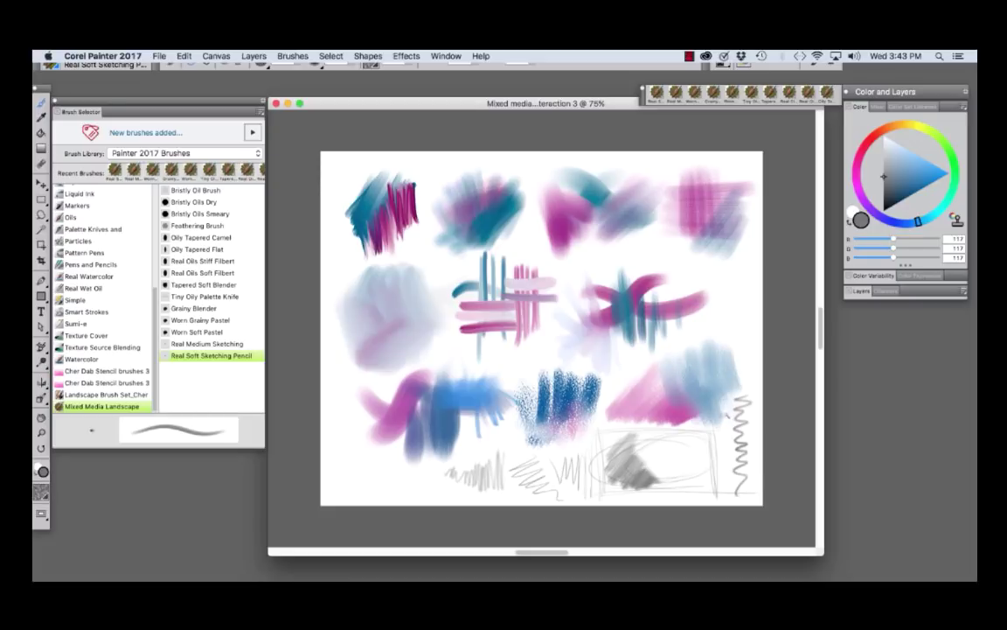
pyautogui.moveTo(734, 398); pyautogui.dragTo(724, 465)
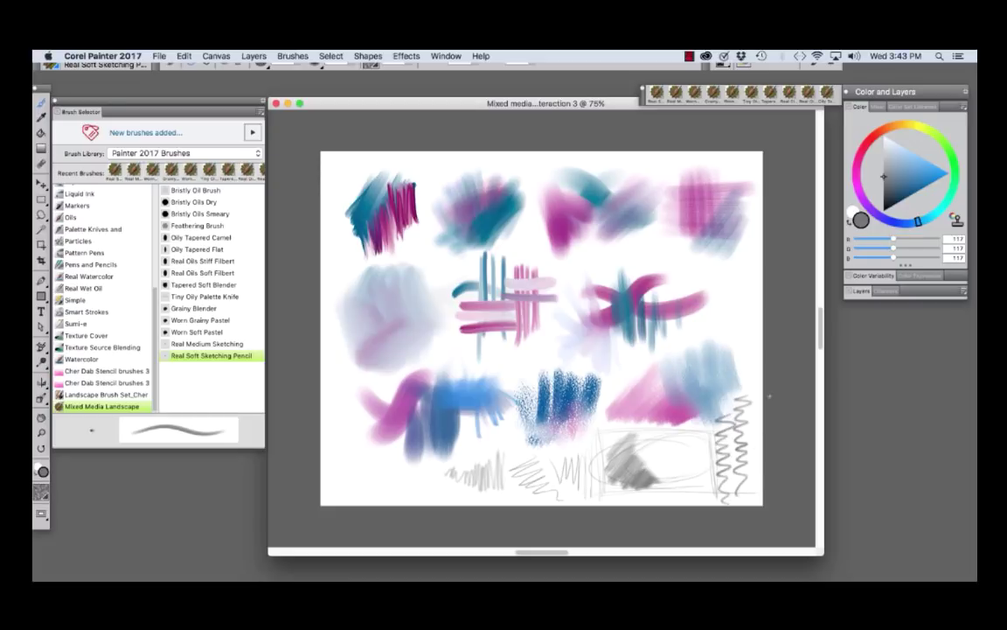